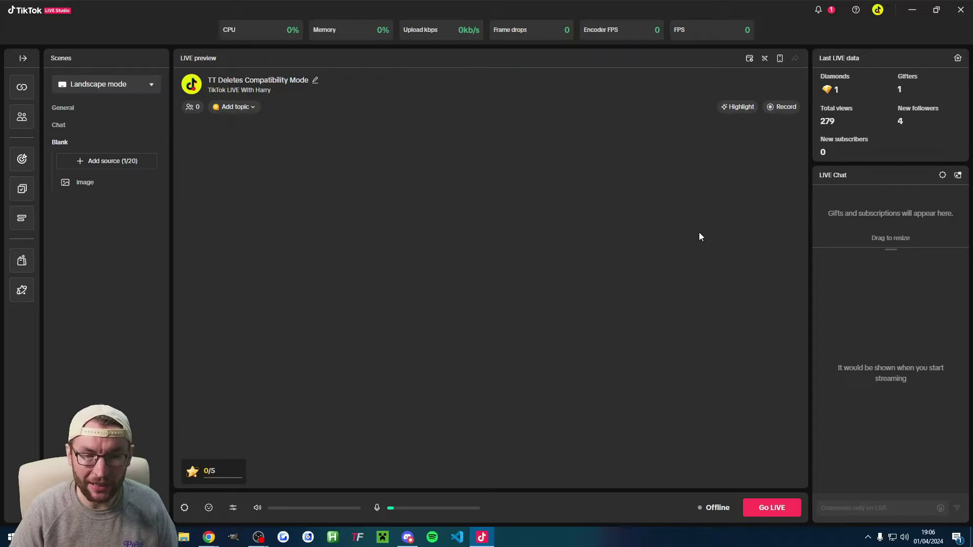
Restart OBS Studio so the Horizontal Image scene and the Aitum Vertical canvas reappear
{"action": "key", "text": "alt+Tab"}
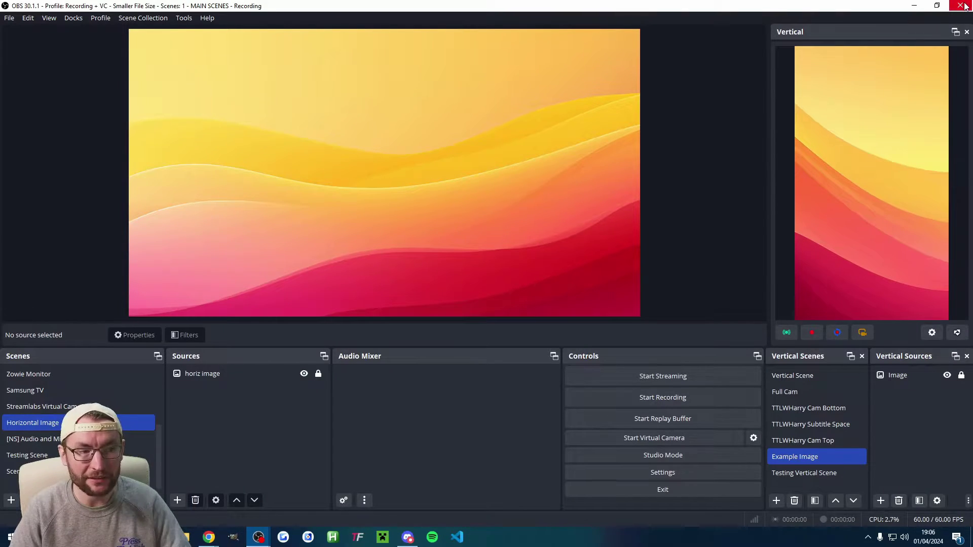
{"action": "left_click", "coordinate": [962, 6]}
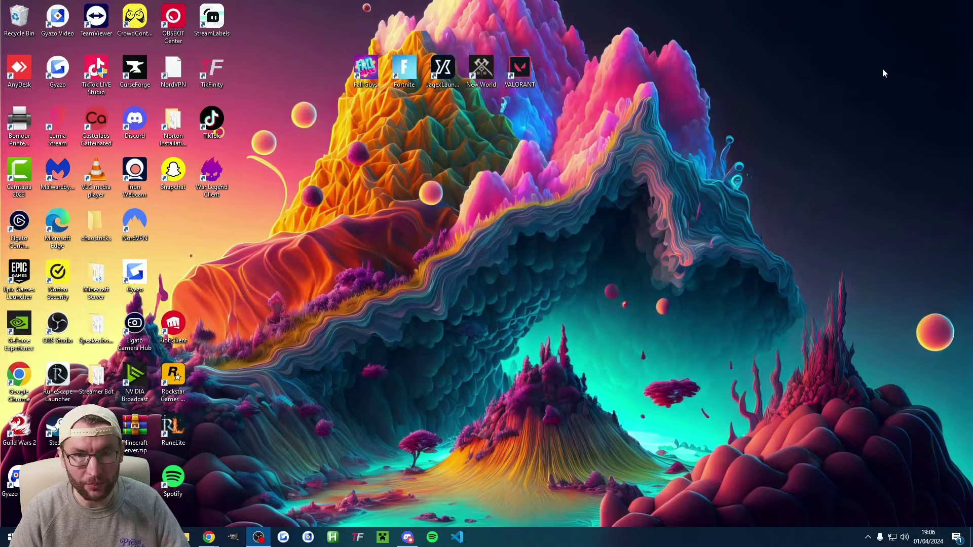
{"action": "key", "text": "alt+Tab"}
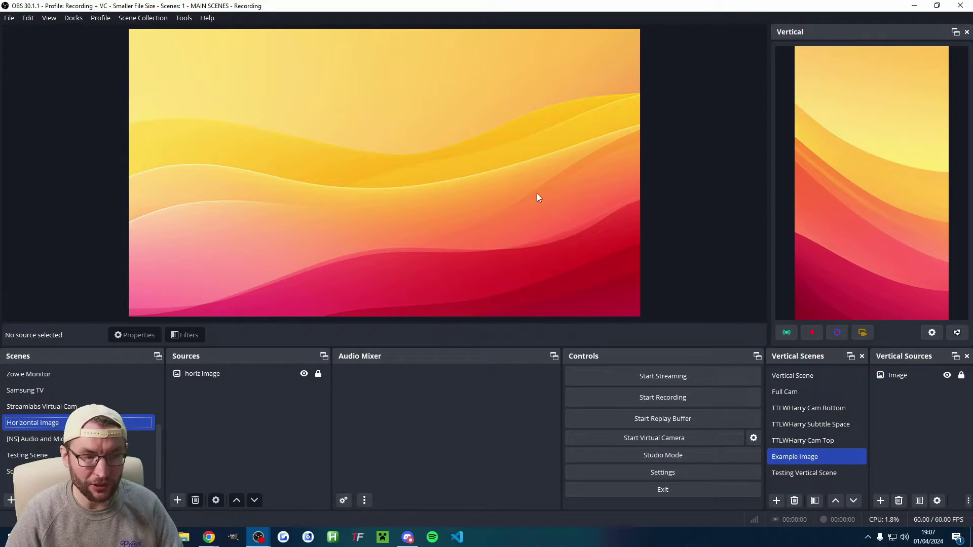
Check the Docks list, then name a new profile 'Landscape + Vertical' with the setup wizard enabled
{"action": "left_click", "coordinate": [74, 18]}
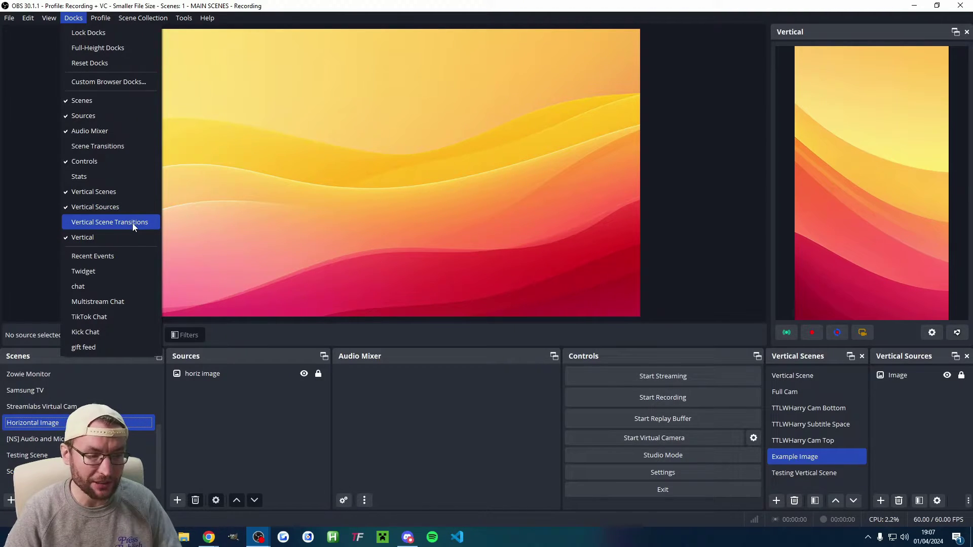
{"action": "left_click", "coordinate": [648, 184]}
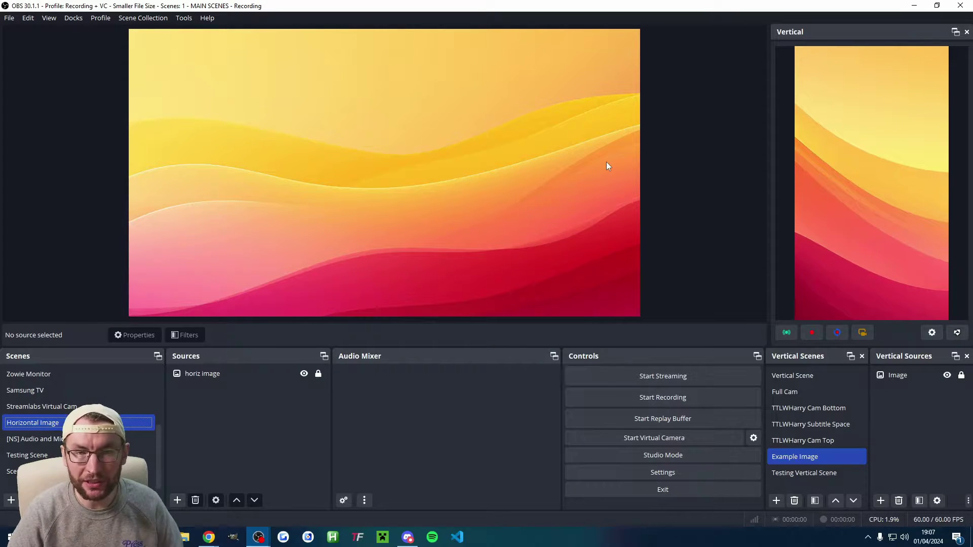
{"action": "left_click", "coordinate": [102, 20]}
{"action": "left_click", "coordinate": [113, 30]}
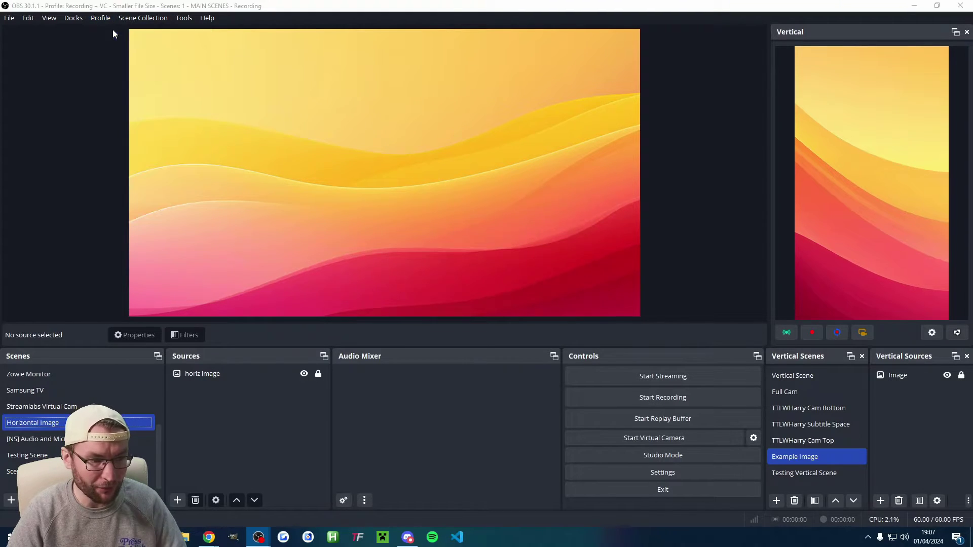
{"action": "type", "text": "Landscape + Vertical"}
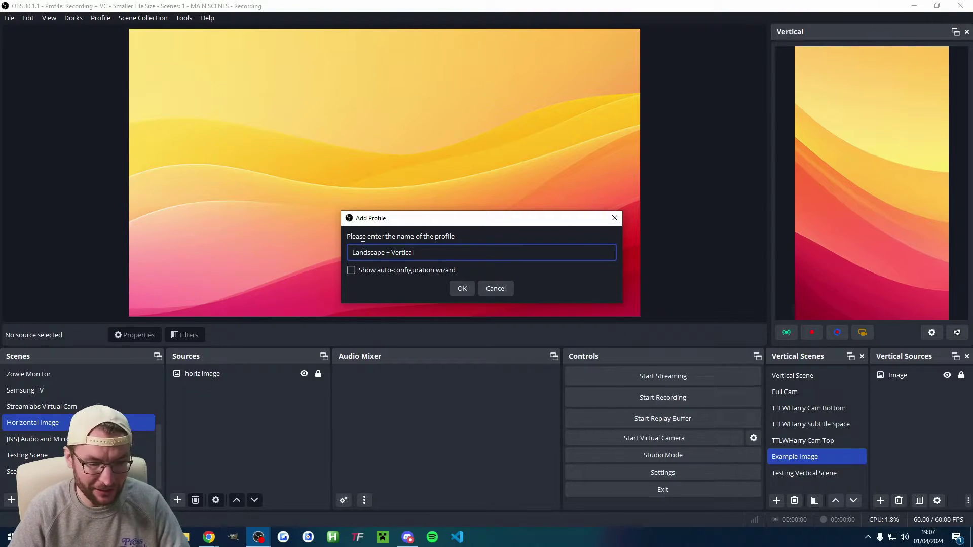
{"action": "left_click", "coordinate": [352, 272]}
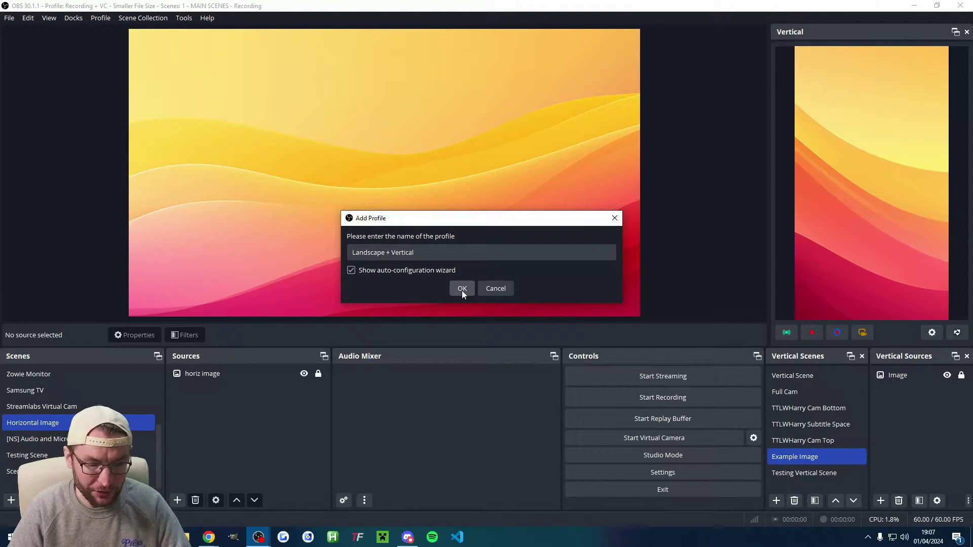
Create the profile and set the wizard's canvas to 1920x1080, preferring 60 FPS
{"action": "left_click", "coordinate": [462, 290]}
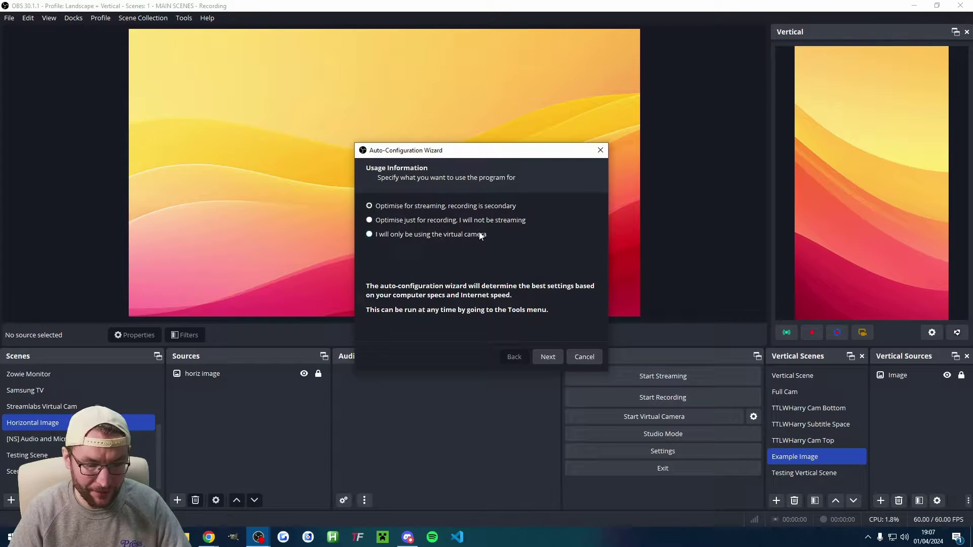
{"action": "left_click", "coordinate": [548, 357]}
{"action": "left_click", "coordinate": [500, 209]}
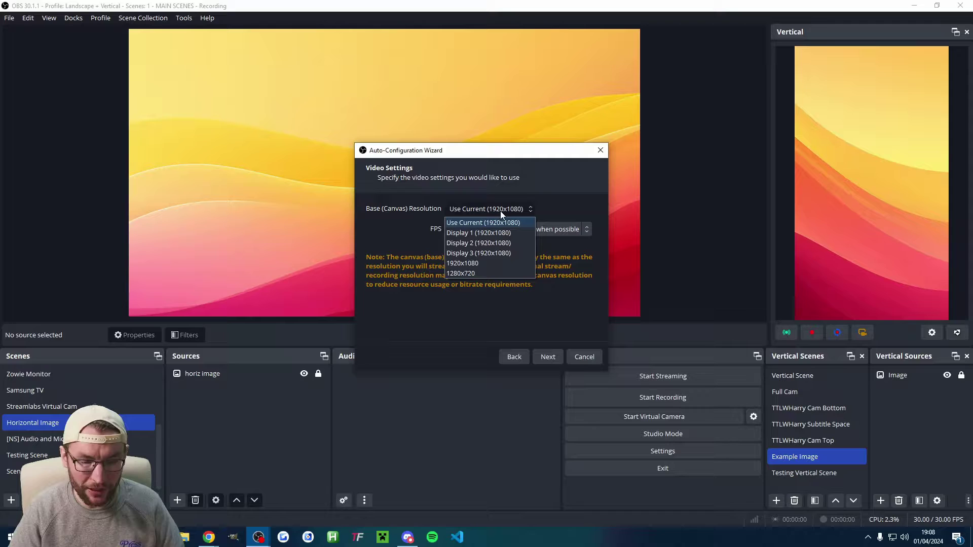
{"action": "left_click", "coordinate": [463, 263]}
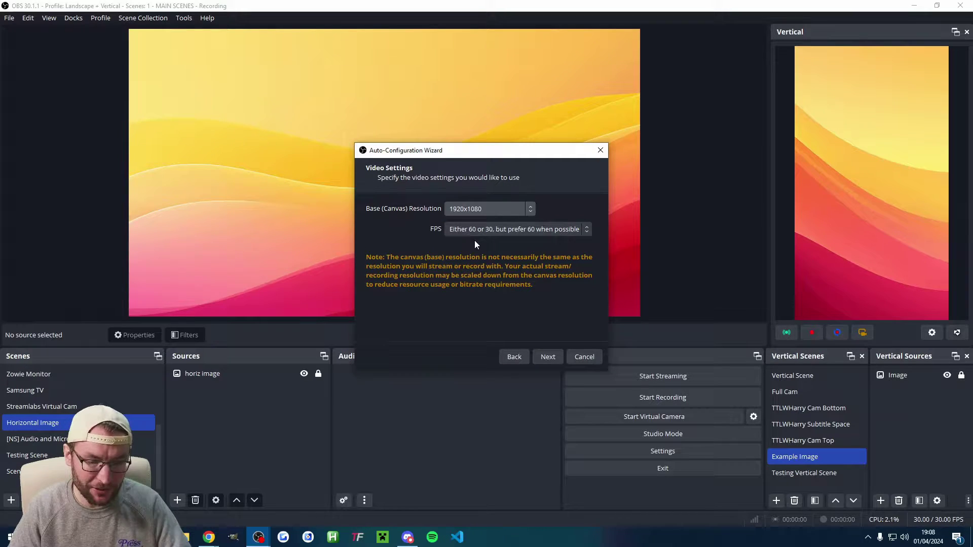
{"action": "left_click", "coordinate": [479, 231]}
{"action": "left_click", "coordinate": [459, 282]}
{"action": "left_click", "coordinate": [554, 357]}
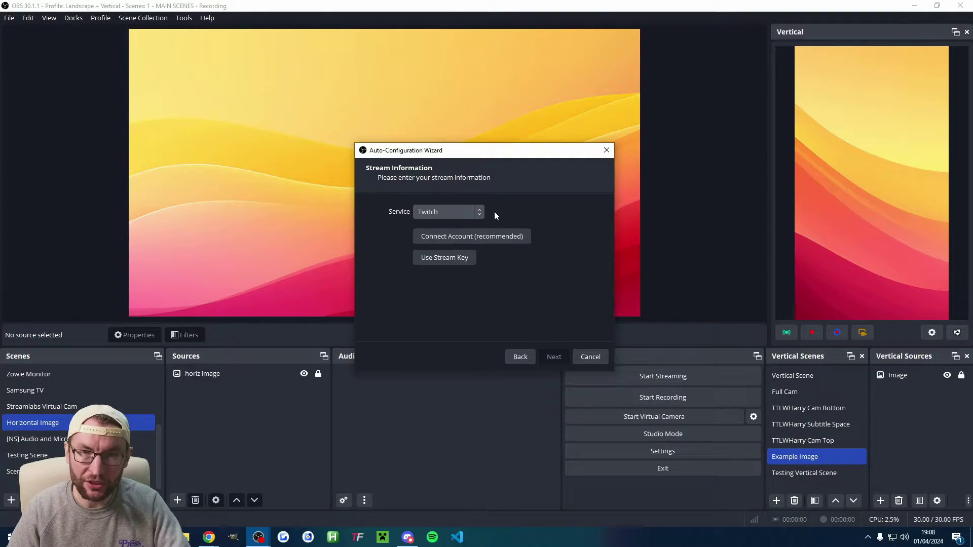
Use a custom server at 6000 Kbps bitrate, skip the bandwidth test, and apply the settings
{"action": "left_click", "coordinate": [467, 213]}
{"action": "left_click", "coordinate": [444, 235]}
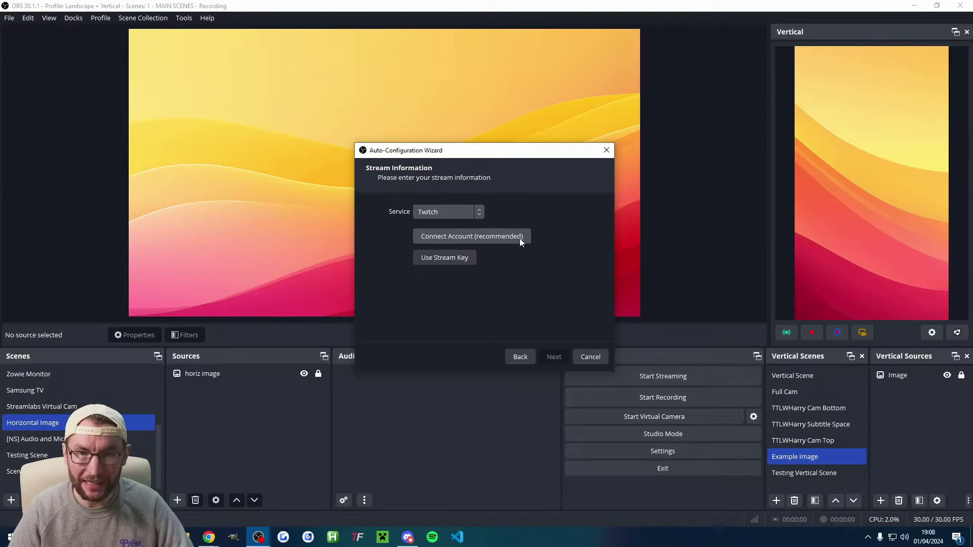
{"action": "key", "text": "Up"}
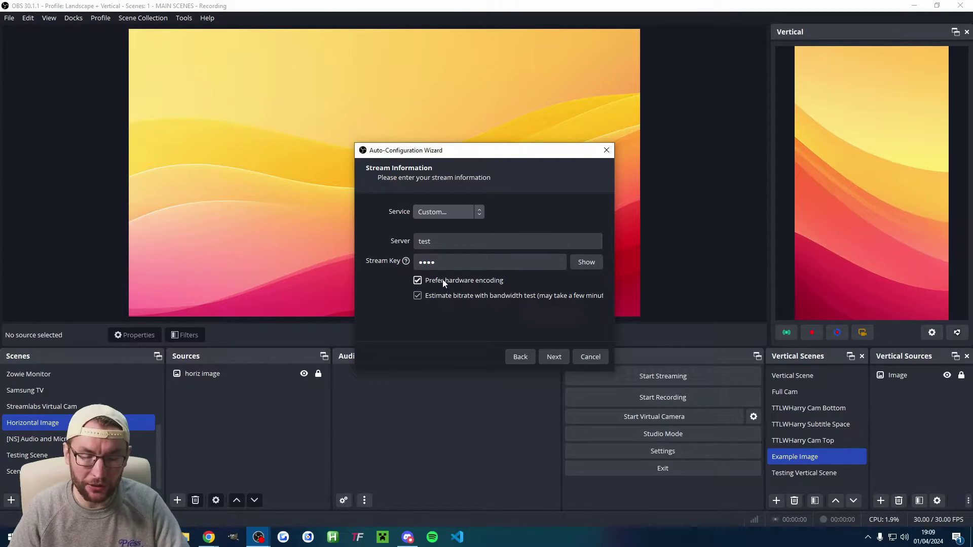
{"action": "left_click", "coordinate": [418, 296]}
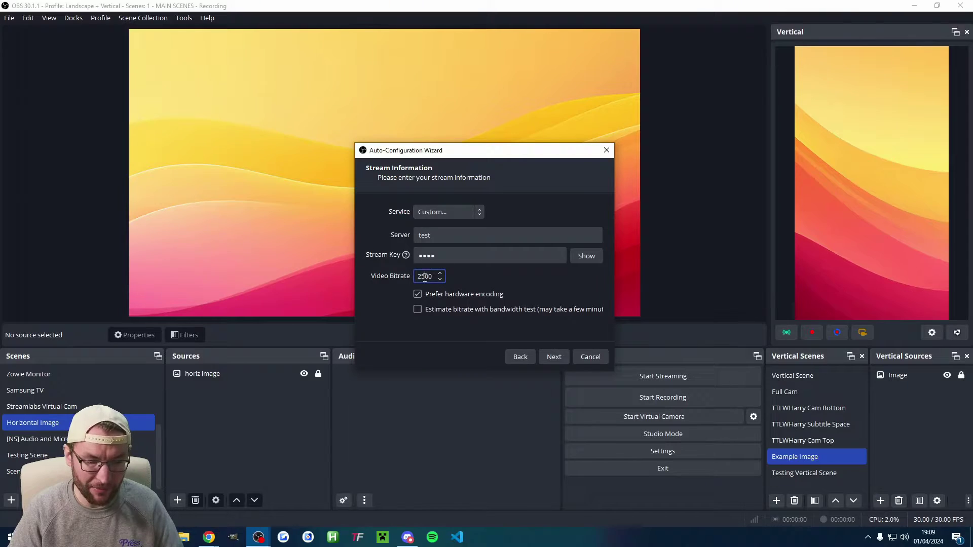
{"action": "double_click", "coordinate": [424, 277]}
{"action": "type", "text": "6000"}
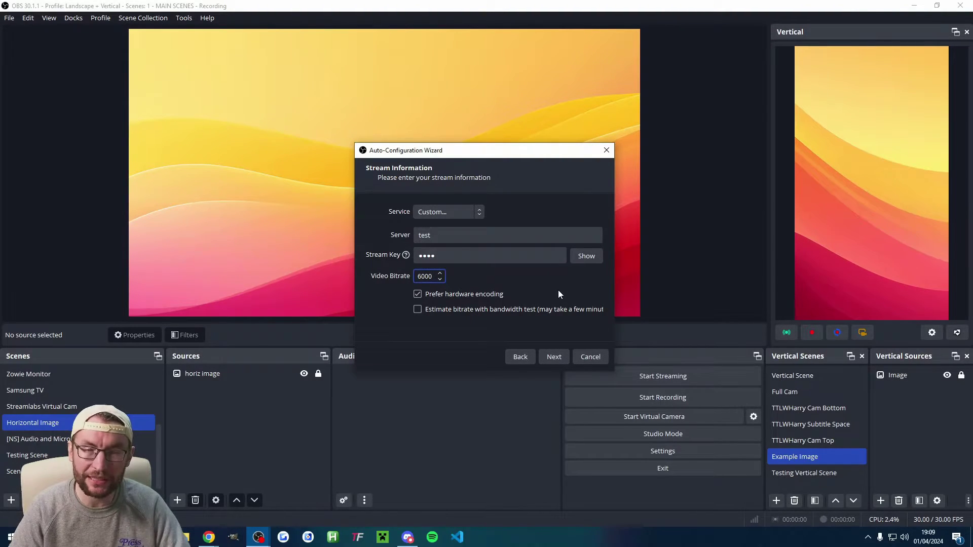
{"action": "left_click", "coordinate": [555, 357]}
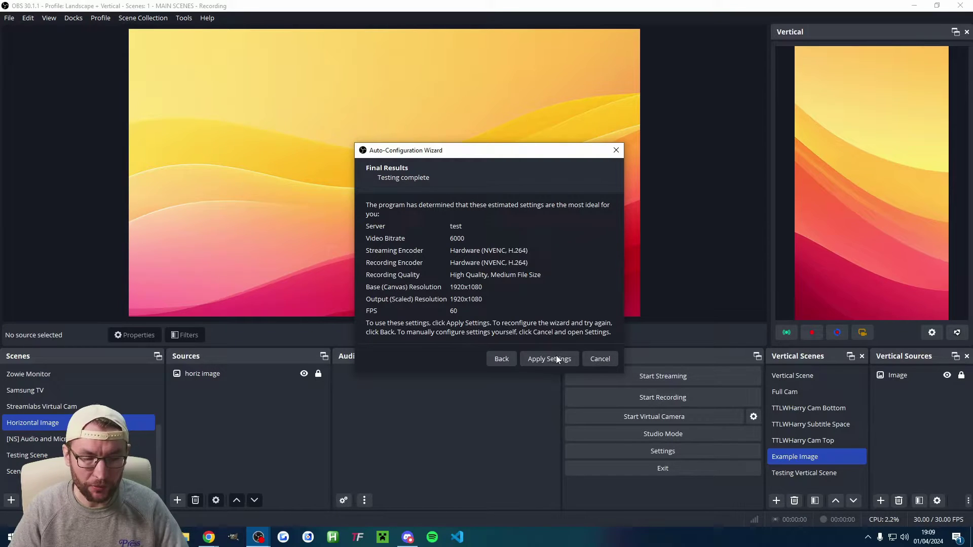
{"action": "left_click", "coordinate": [553, 359]}
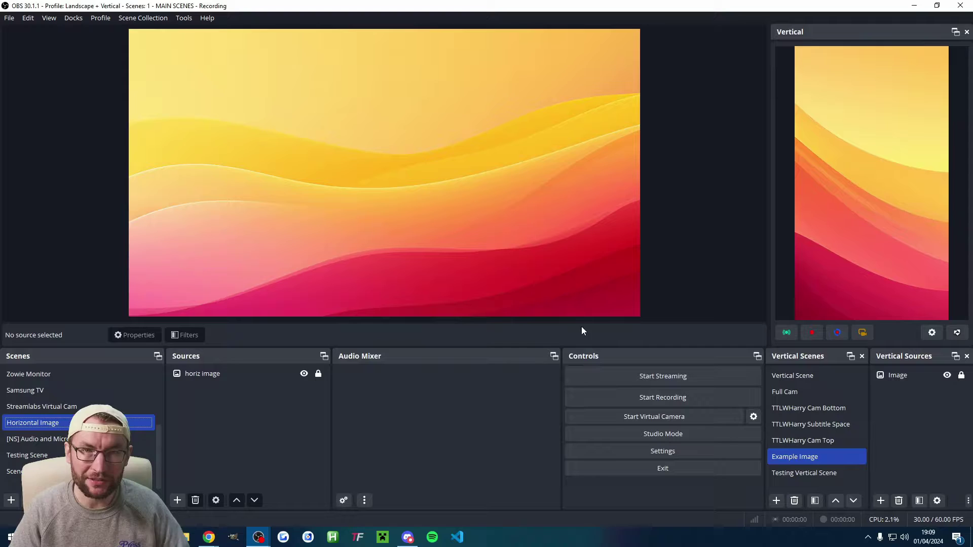
Create the empty 'Landscape + Vertical Scenes' collection and select its default Scene
{"action": "left_click", "coordinate": [152, 21]}
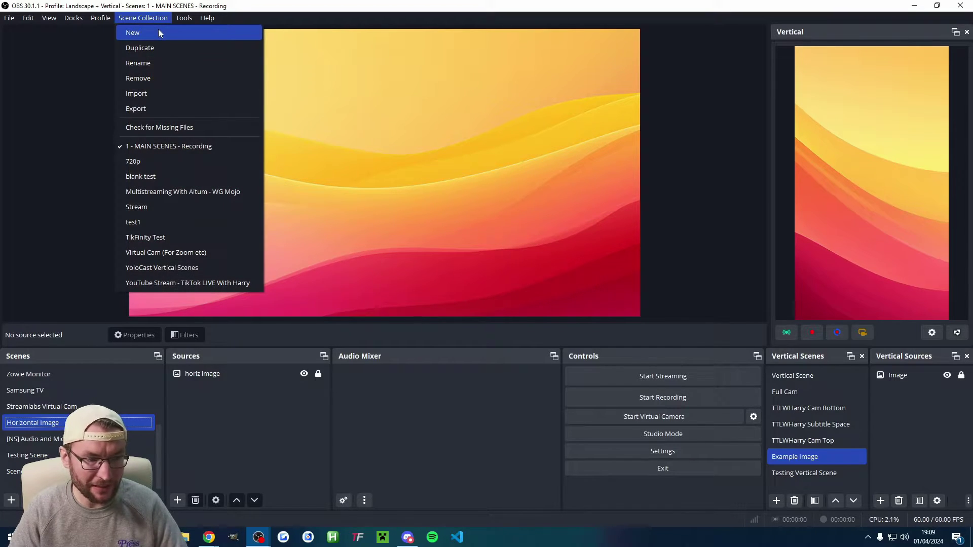
{"action": "left_click", "coordinate": [159, 32]}
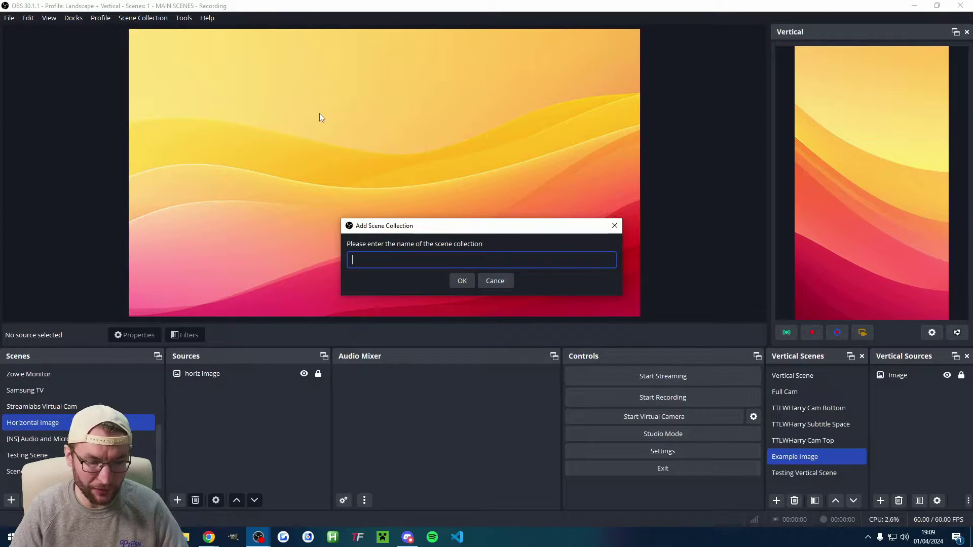
{"action": "type", "text": "Landscape + Vertical Scenes"}
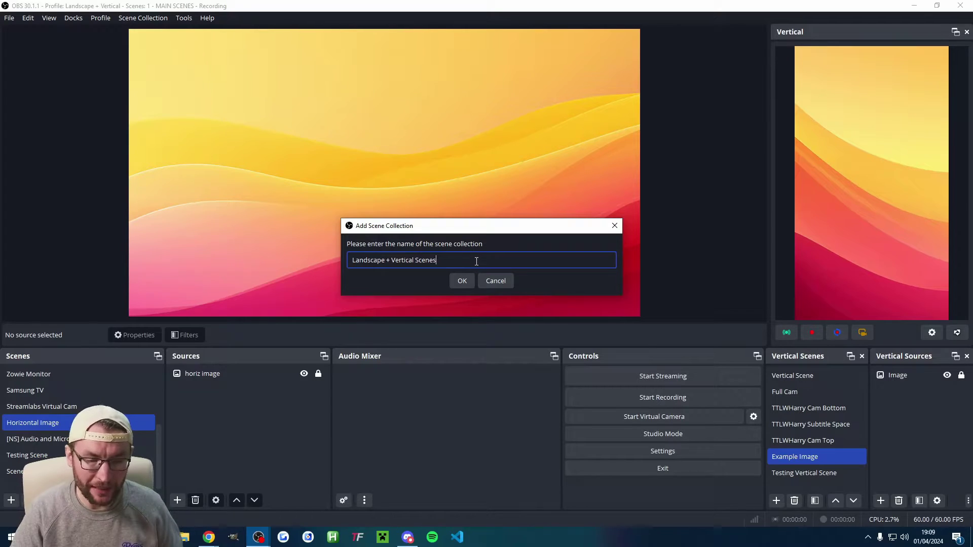
{"action": "left_click", "coordinate": [464, 279]}
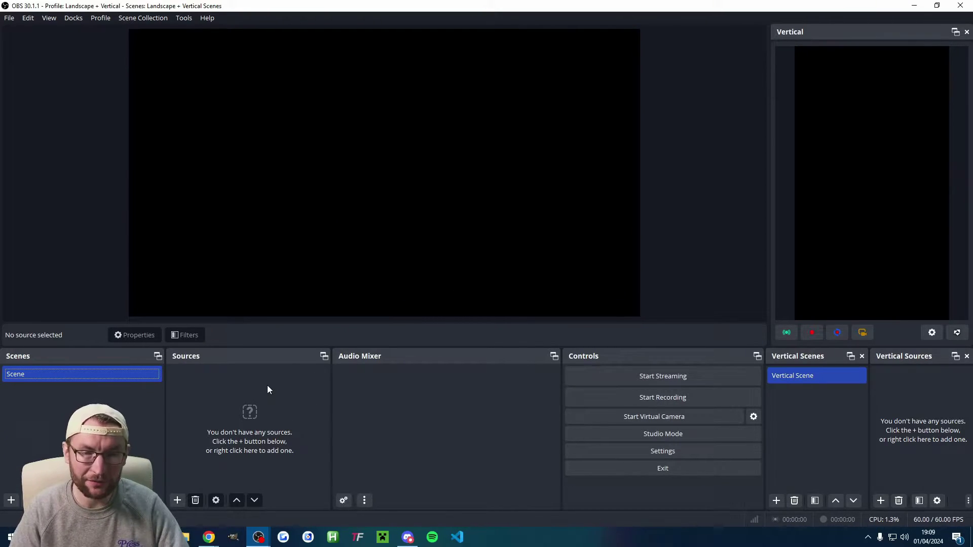
{"action": "left_click", "coordinate": [290, 407]}
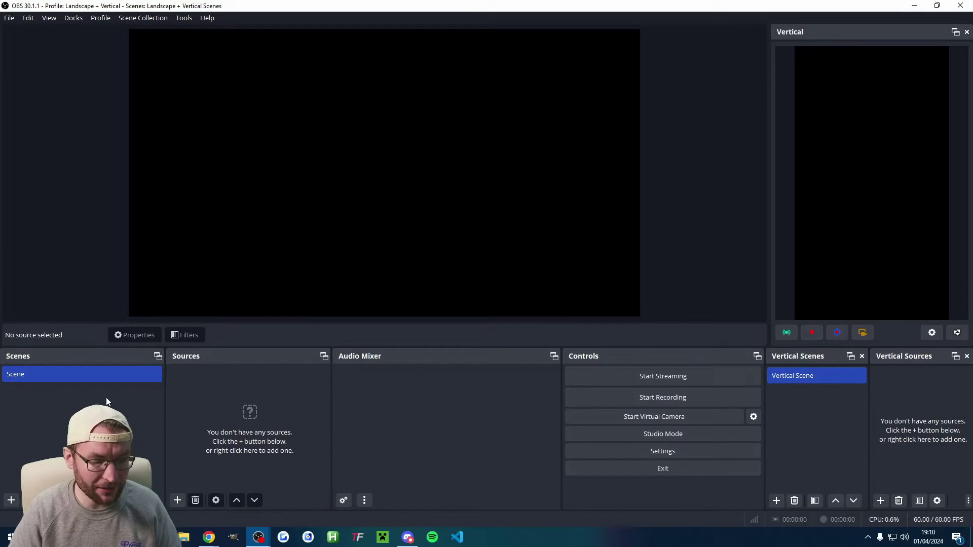
Rename the default scene to 'Camera Scene' and add a Video Capture Device named 'Logitech Streamcam'
{"action": "right_click", "coordinate": [24, 373]}
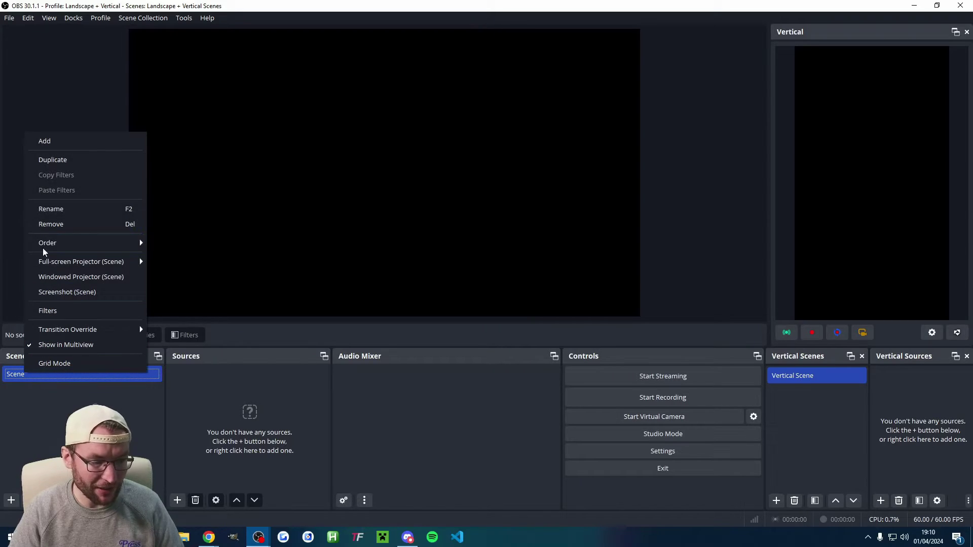
{"action": "left_click", "coordinate": [66, 209]}
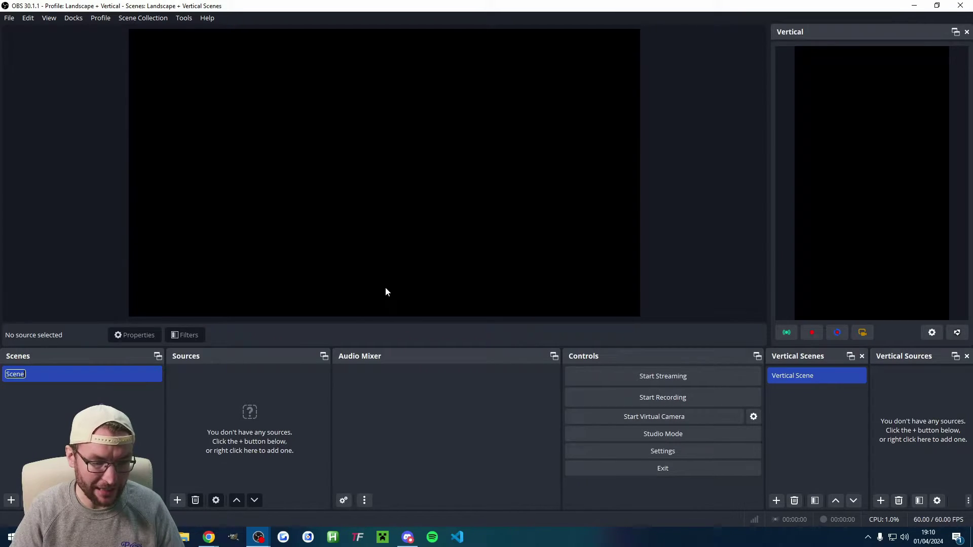
{"action": "type", "text": "Camera Scene"}
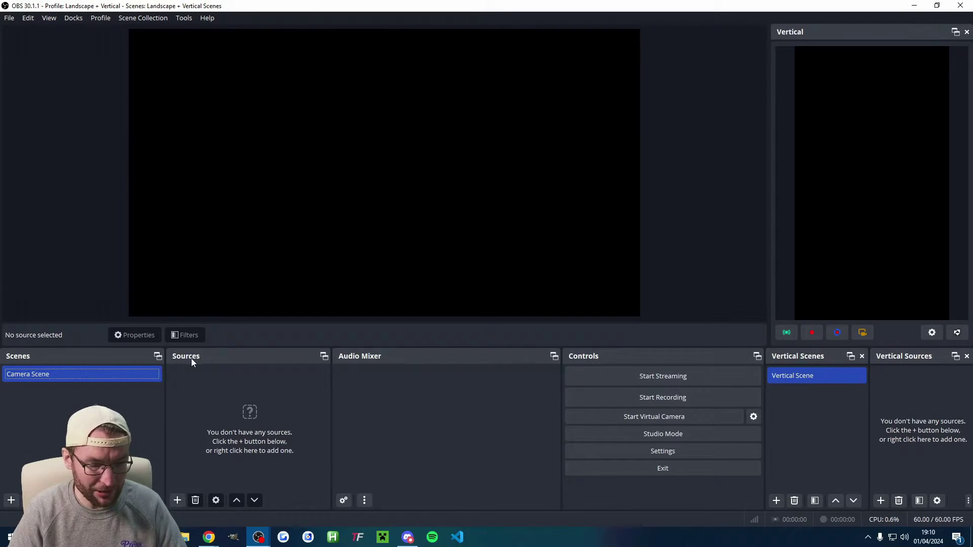
{"action": "left_click", "coordinate": [178, 500]}
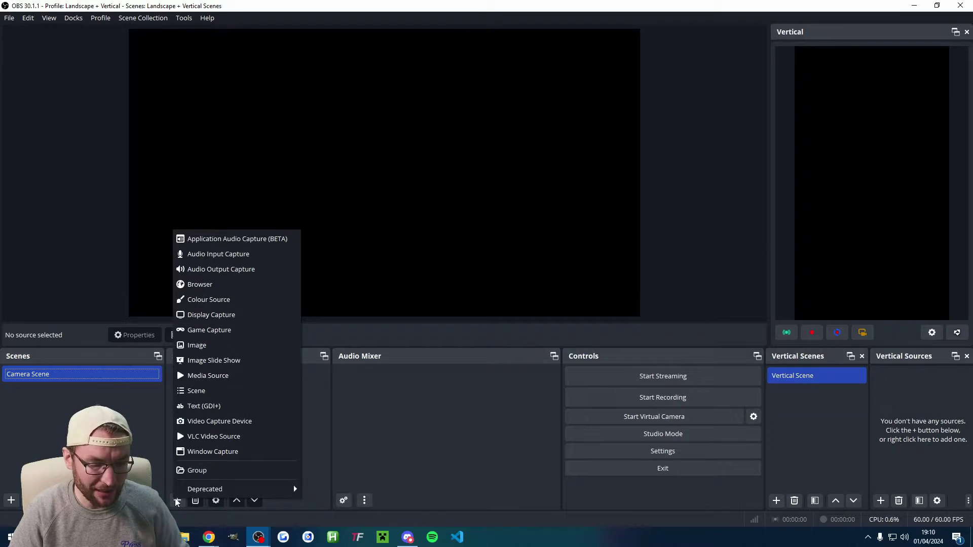
{"action": "left_click", "coordinate": [242, 423]}
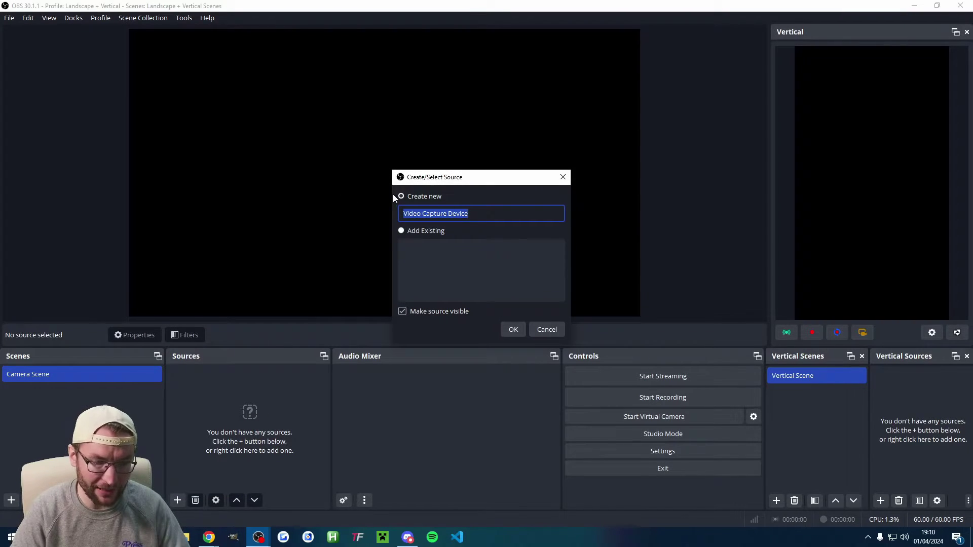
{"action": "type", "text": "Logitech Streamcam"}
{"action": "left_click", "coordinate": [512, 329]}
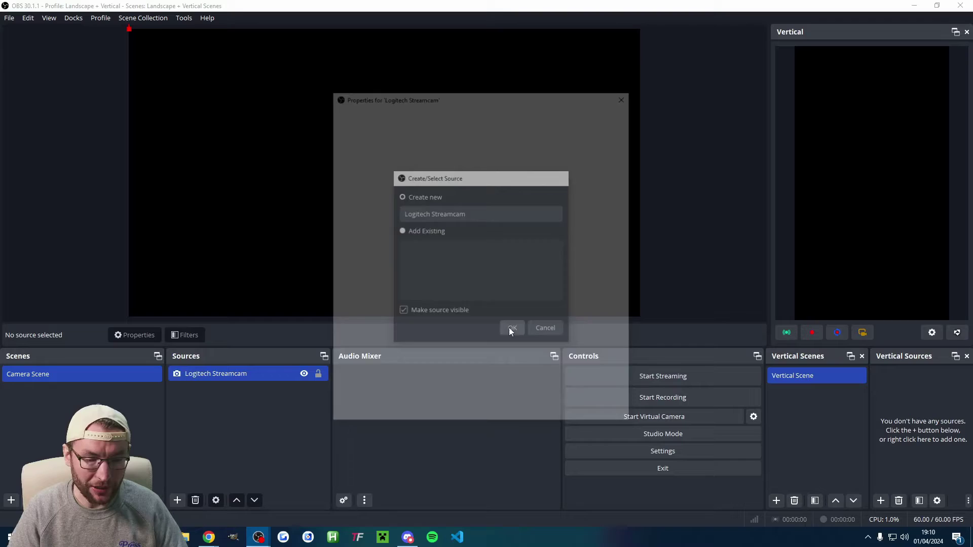
Set the capture device to the Logitech StreamCam at custom 1920x1080 and 60 FPS
{"action": "left_click", "coordinate": [459, 267]}
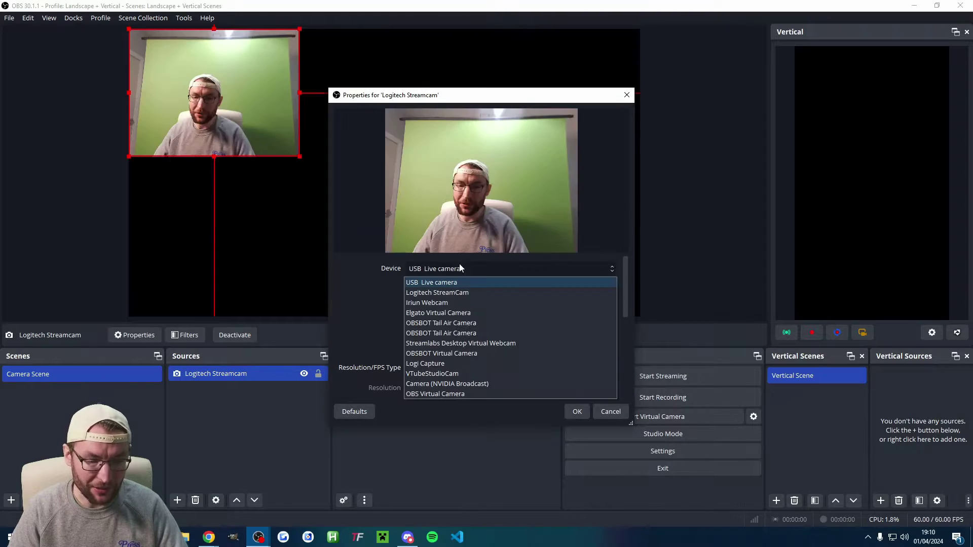
{"action": "left_click", "coordinate": [458, 295]}
{"action": "scroll", "coordinate": [367, 304], "scroll_direction": "down", "scroll_amount": 1}
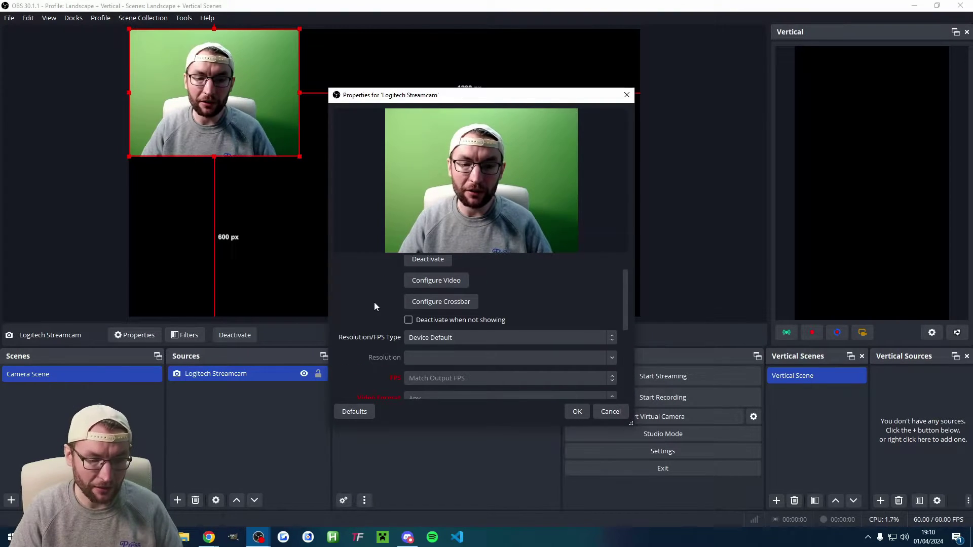
{"action": "left_click", "coordinate": [424, 339]}
{"action": "left_click", "coordinate": [424, 353]}
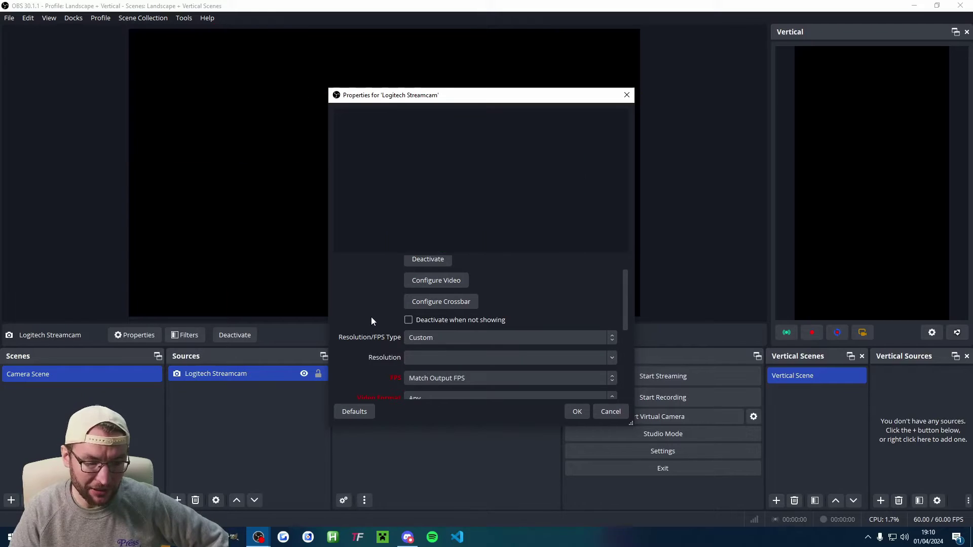
{"action": "scroll", "coordinate": [406, 318], "scroll_direction": "down", "scroll_amount": 1}
{"action": "left_click", "coordinate": [459, 296]}
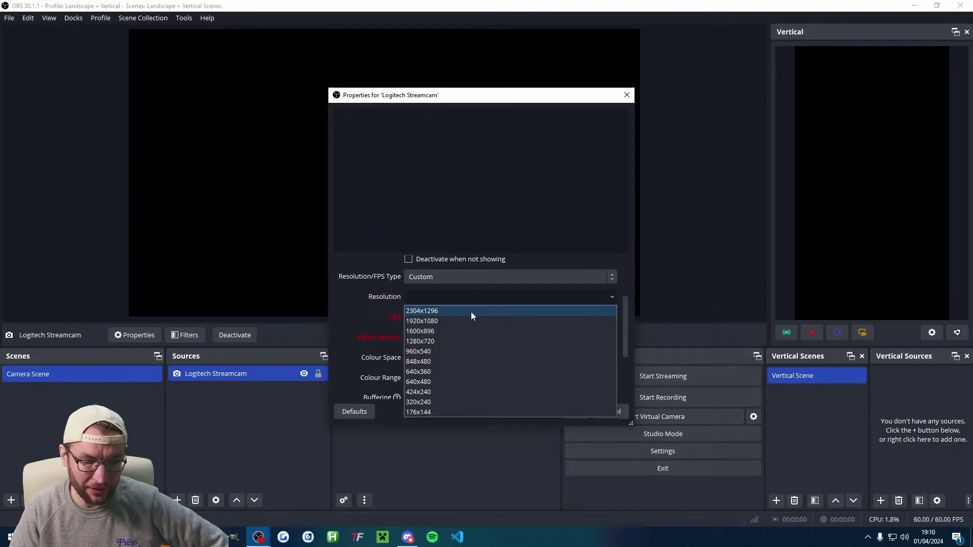
{"action": "left_click", "coordinate": [430, 320]}
{"action": "left_click", "coordinate": [575, 318]}
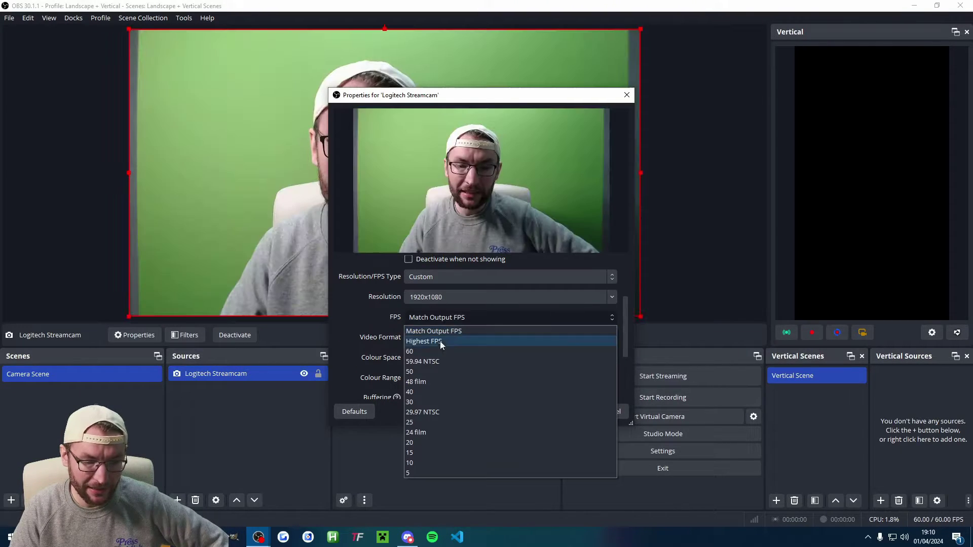
{"action": "left_click", "coordinate": [418, 355]}
{"action": "scroll", "coordinate": [369, 309], "scroll_direction": "down", "scroll_amount": 1}
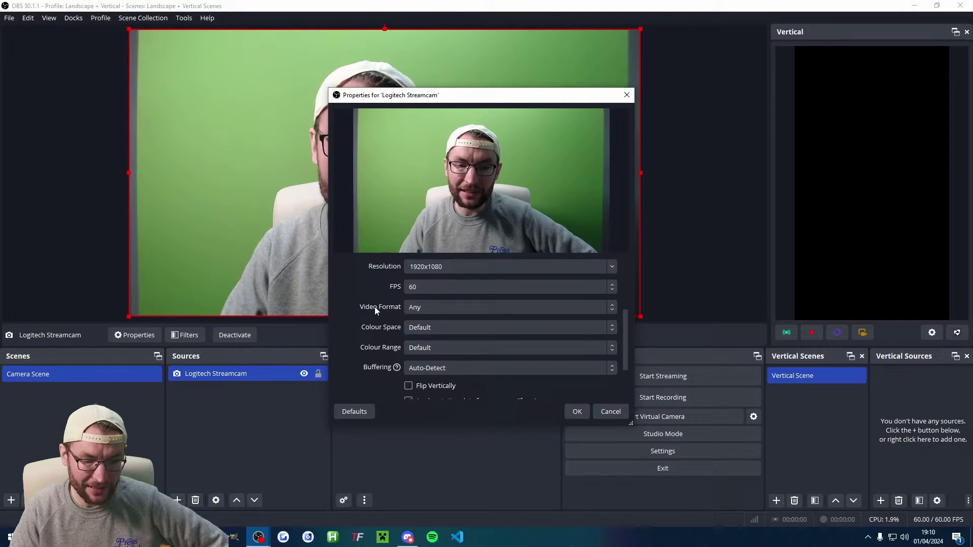
{"action": "left_click", "coordinate": [576, 411]}
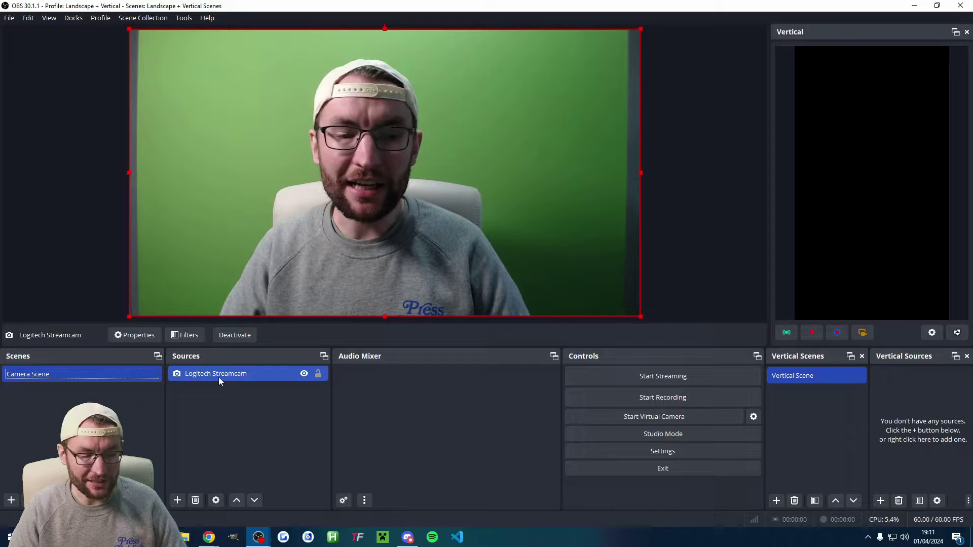
{"action": "left_click", "coordinate": [219, 378]}
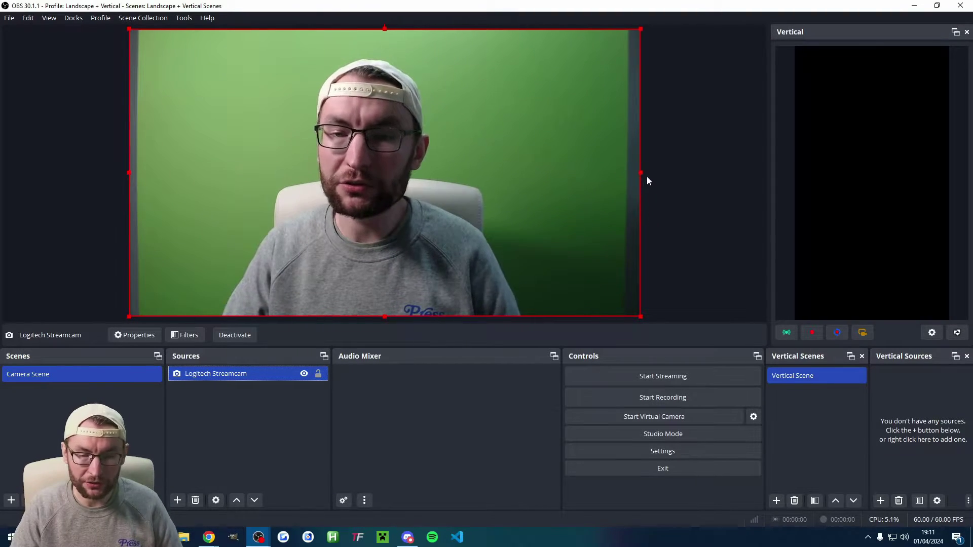
Lock the webcam source and add a new scene named 'Computer Display Scene'
{"action": "left_click", "coordinate": [319, 375]}
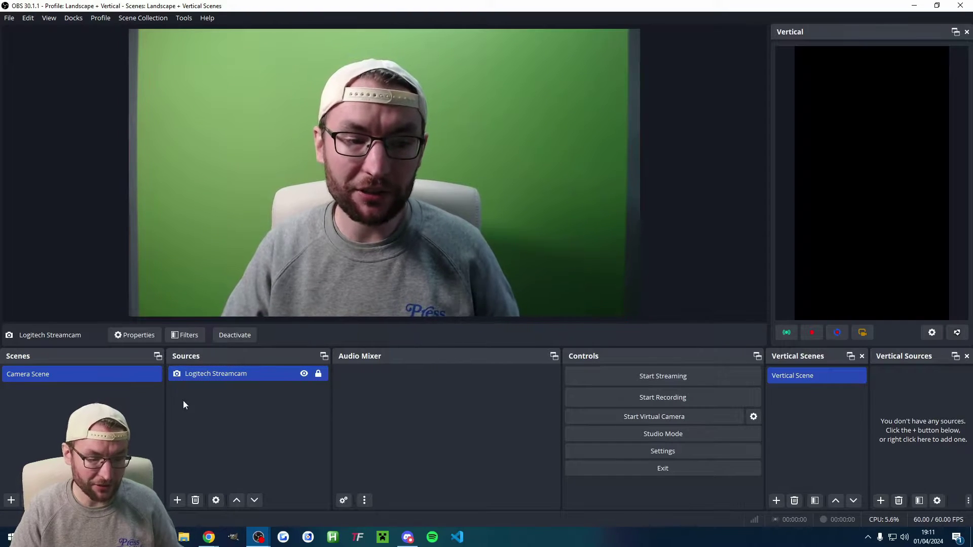
{"action": "left_click", "coordinate": [11, 501]}
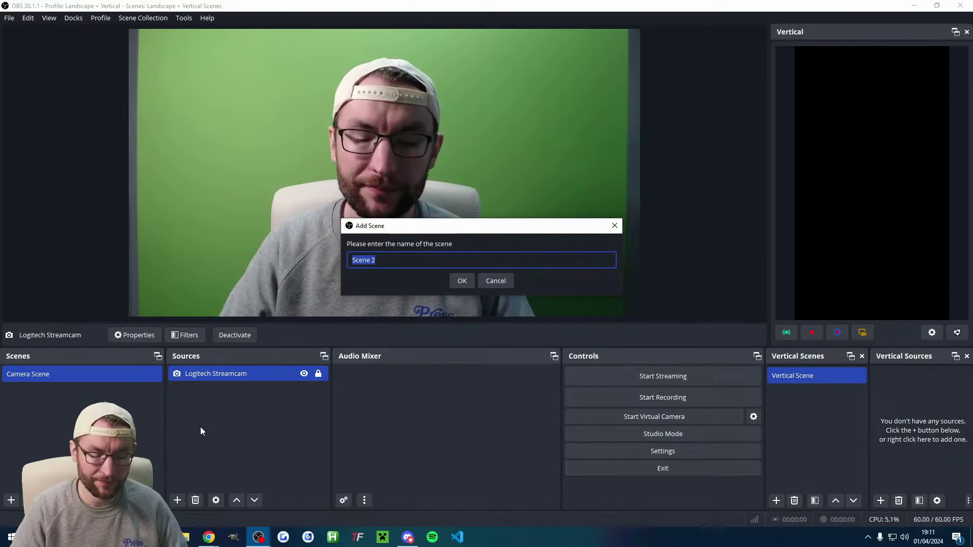
{"action": "type", "text": "Computer Display Scene"}
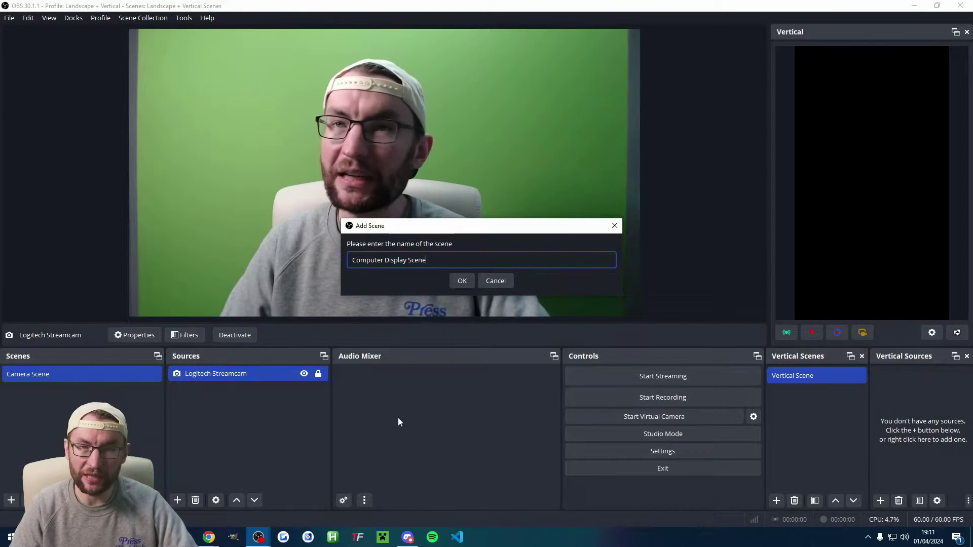
{"action": "left_click", "coordinate": [464, 282]}
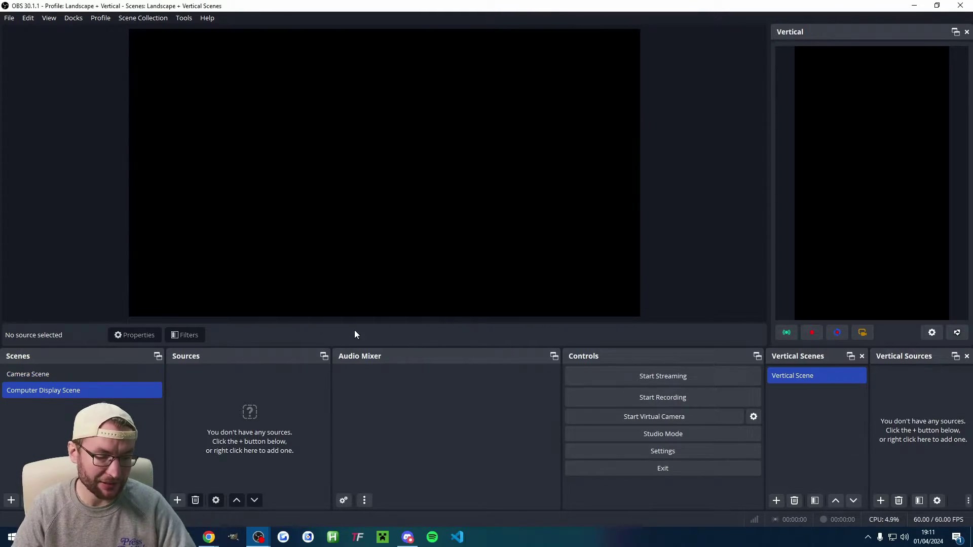
Add a 'Screen 2' display capture of the SAMSUNG monitor and lock it
{"action": "left_click", "coordinate": [173, 501]}
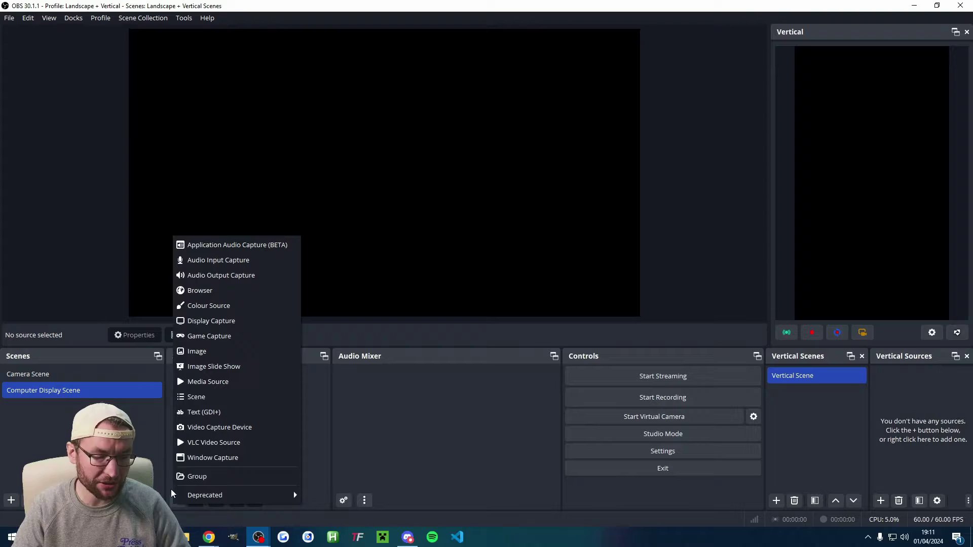
{"action": "left_click", "coordinate": [224, 321]}
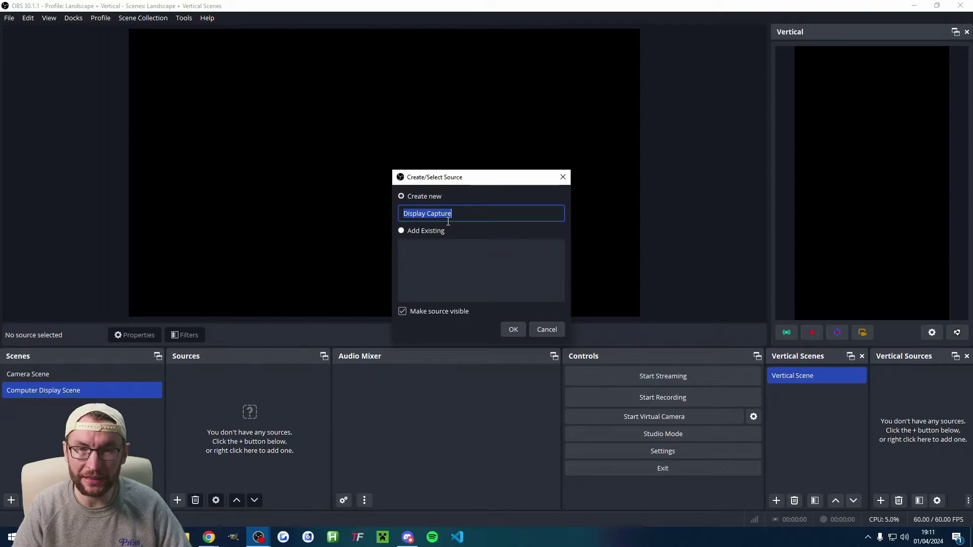
{"action": "type", "text": "Screen 2"}
{"action": "left_click", "coordinate": [513, 330]}
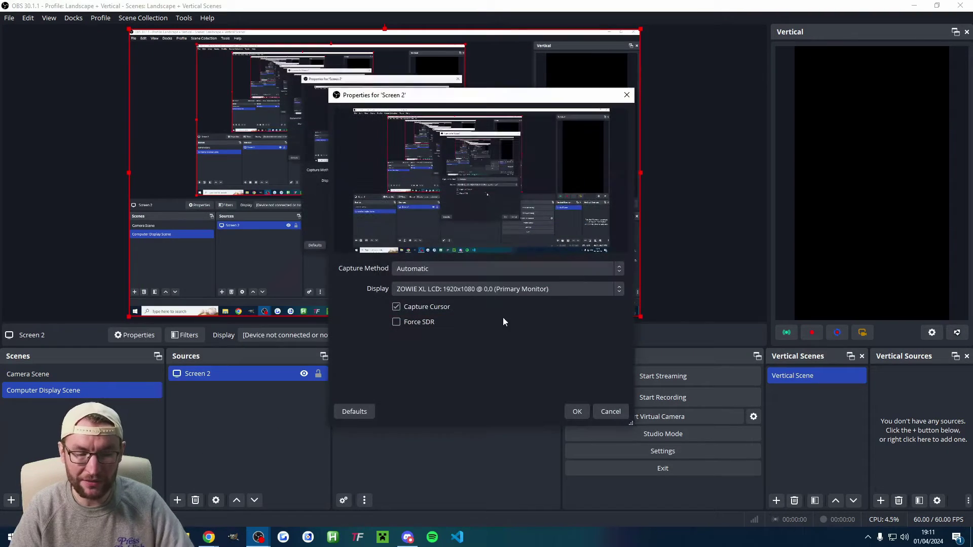
{"action": "left_click", "coordinate": [455, 288]}
{"action": "left_click", "coordinate": [442, 311]}
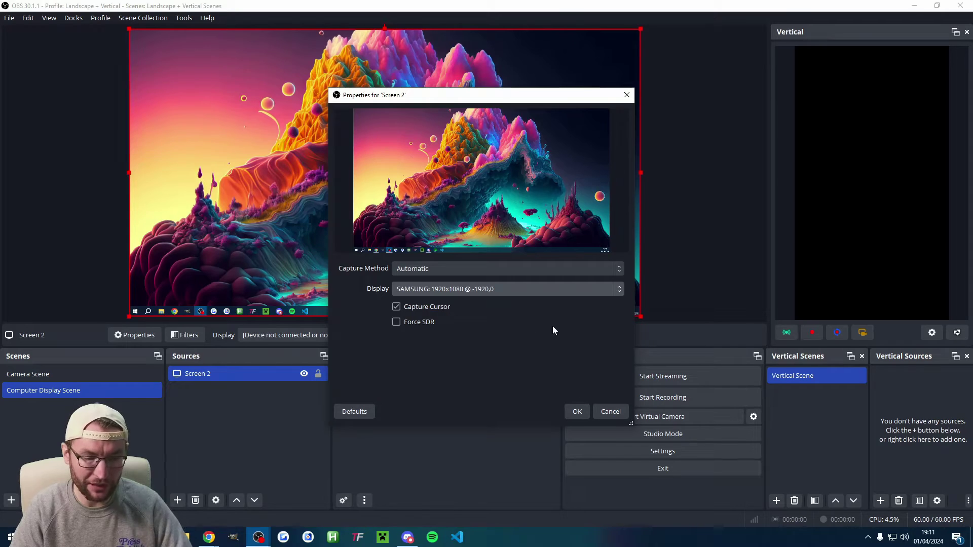
{"action": "left_click", "coordinate": [577, 413]}
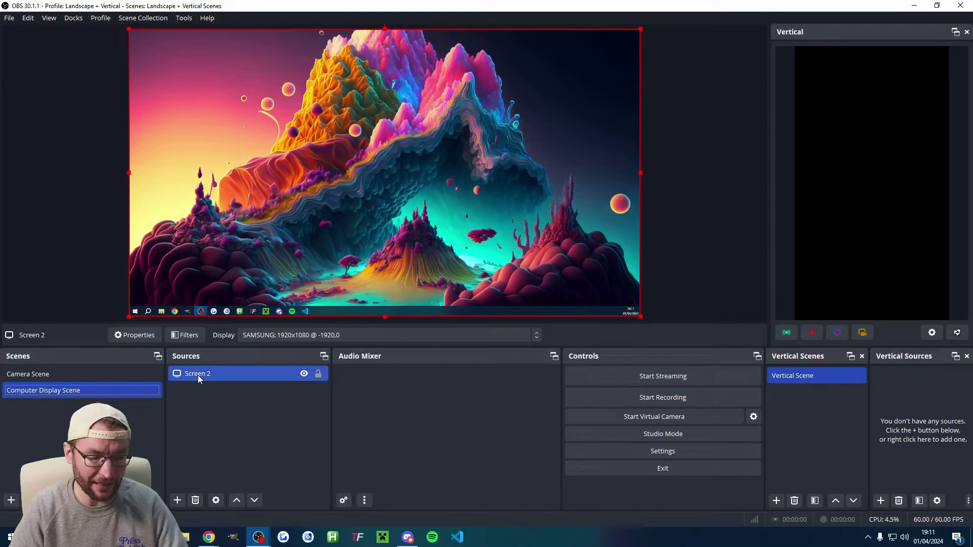
{"action": "left_click", "coordinate": [638, 175]}
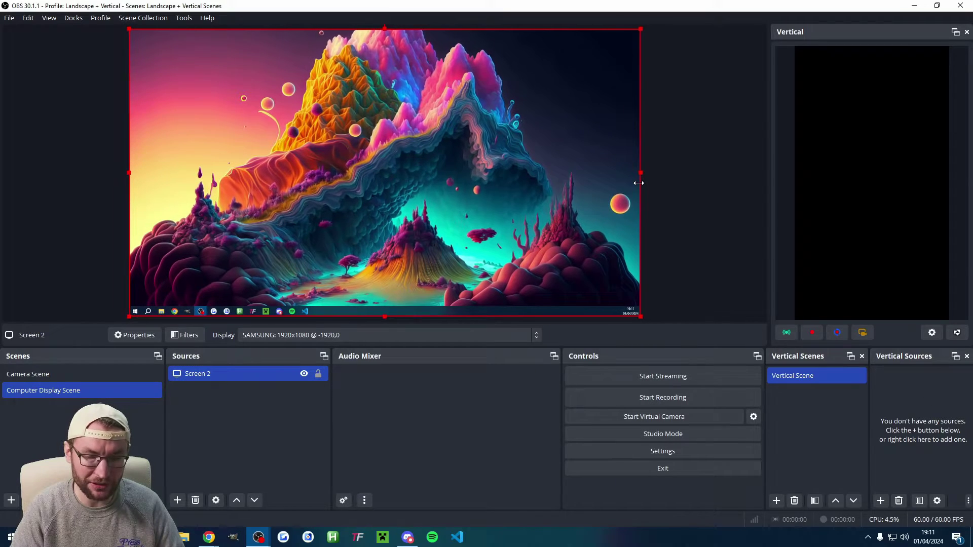
{"action": "left_click", "coordinate": [318, 373]}
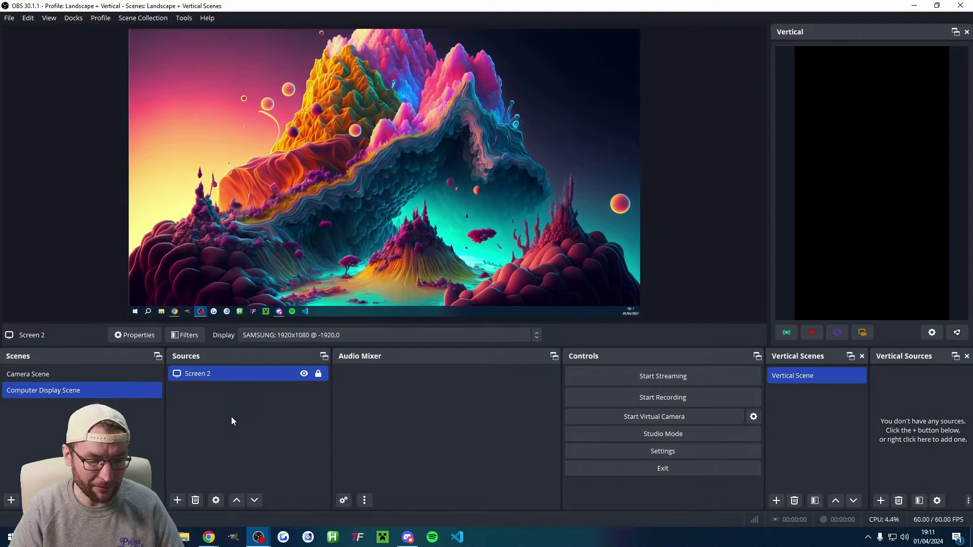
{"action": "left_click", "coordinate": [177, 500]}
Add the existing Logitech Streamcam as a small left-edge overlay, centred vertically and locked
{"action": "left_click", "coordinate": [230, 424]}
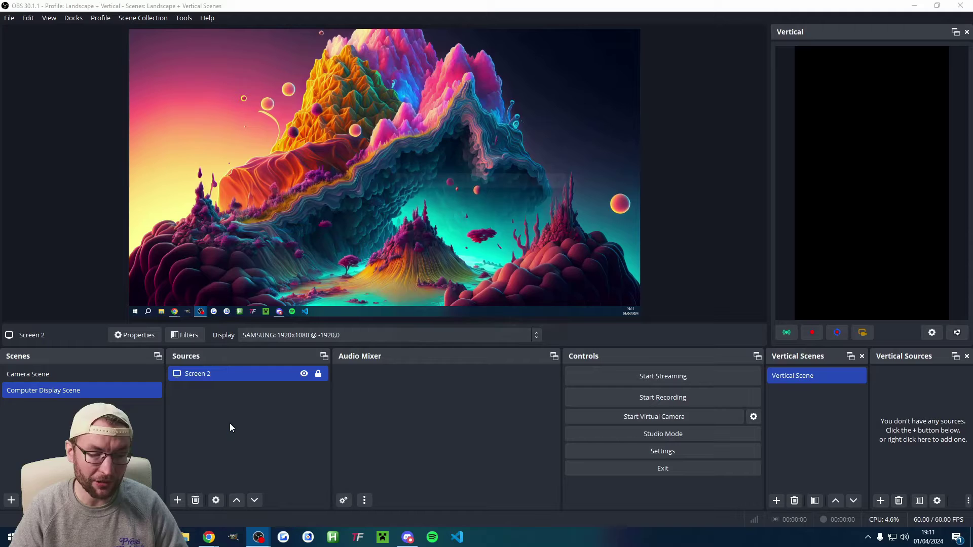
{"action": "left_click", "coordinate": [401, 231]}
{"action": "left_click", "coordinate": [420, 250]}
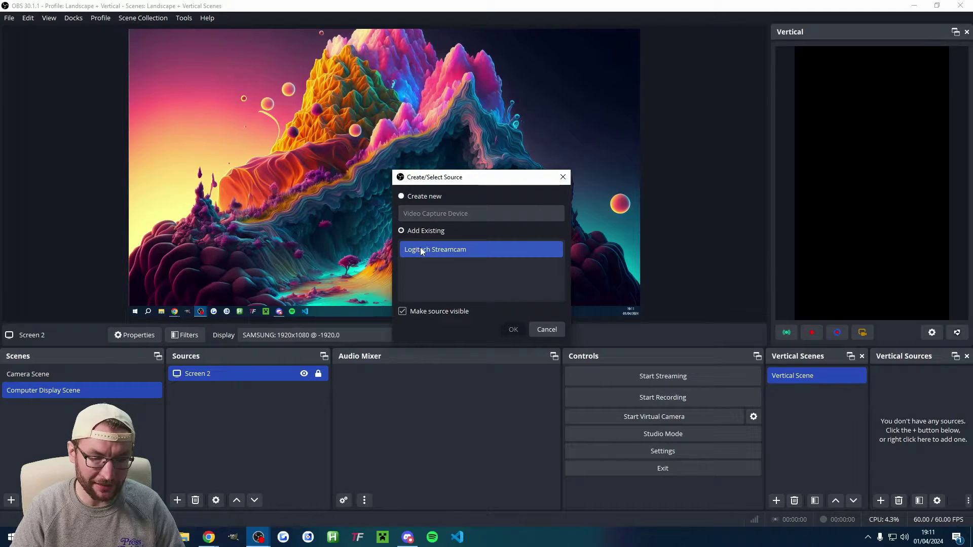
{"action": "left_click", "coordinate": [516, 332]}
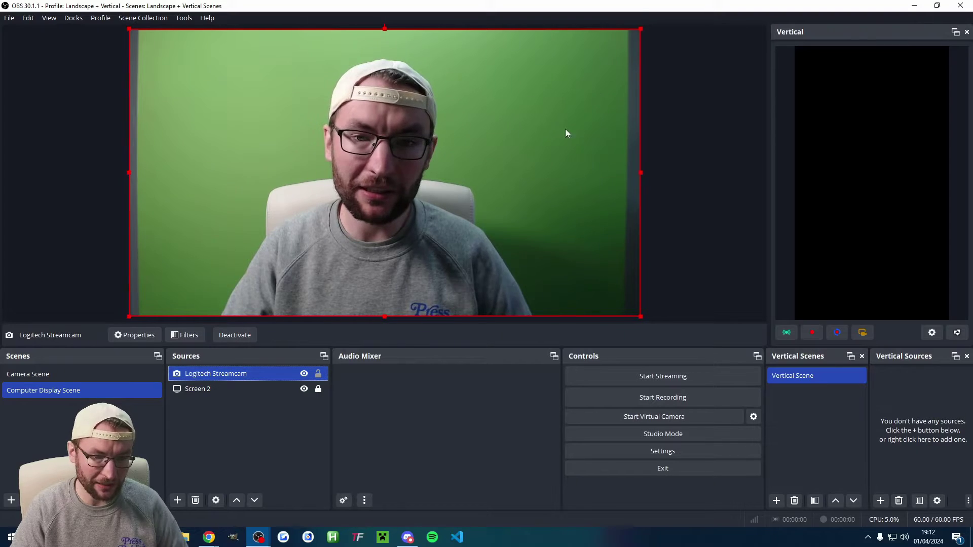
{"action": "left_click_drag", "start_coordinate": [641, 29], "coordinate": [278, 244]}
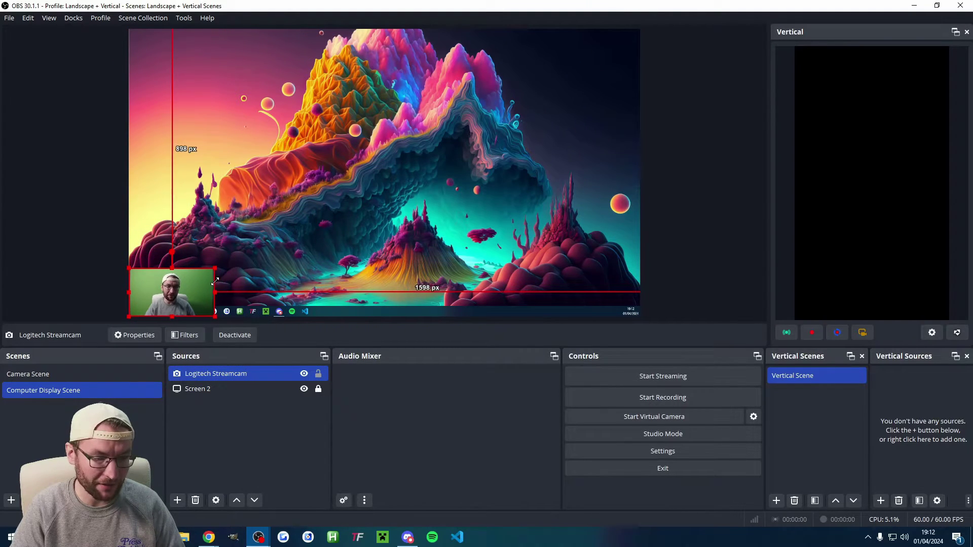
{"action": "left_click_drag", "start_coordinate": [215, 281], "coordinate": [236, 264]}
{"action": "left_click_drag", "start_coordinate": [159, 287], "coordinate": [190, 182]}
{"action": "right_click", "coordinate": [190, 182]}
{"action": "mouse_move", "coordinate": [272, 289]}
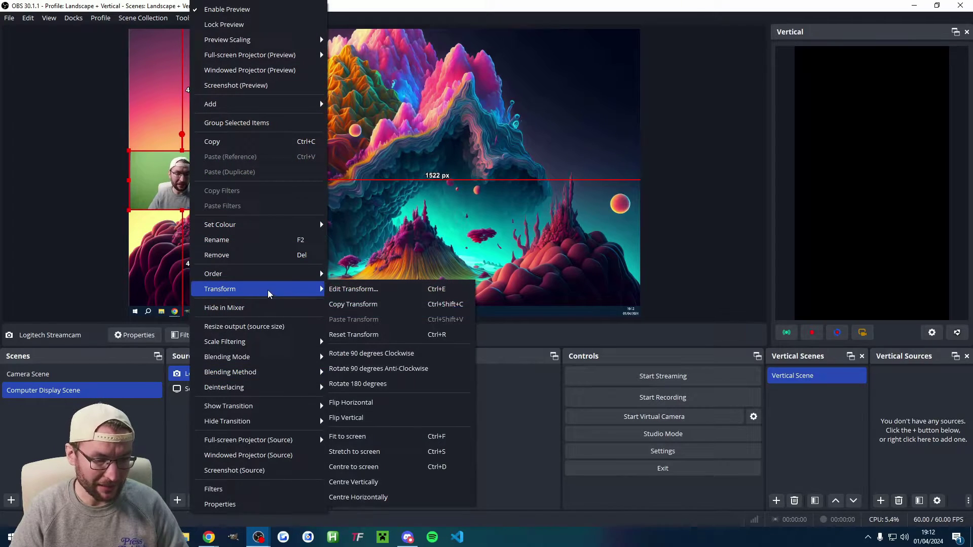
{"action": "left_click", "coordinate": [355, 478]}
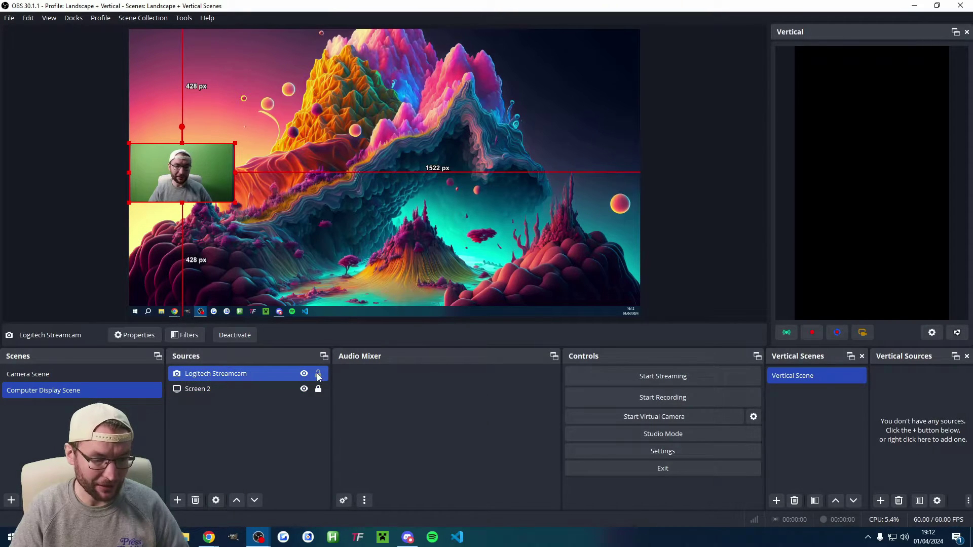
{"action": "left_click", "coordinate": [285, 430]}
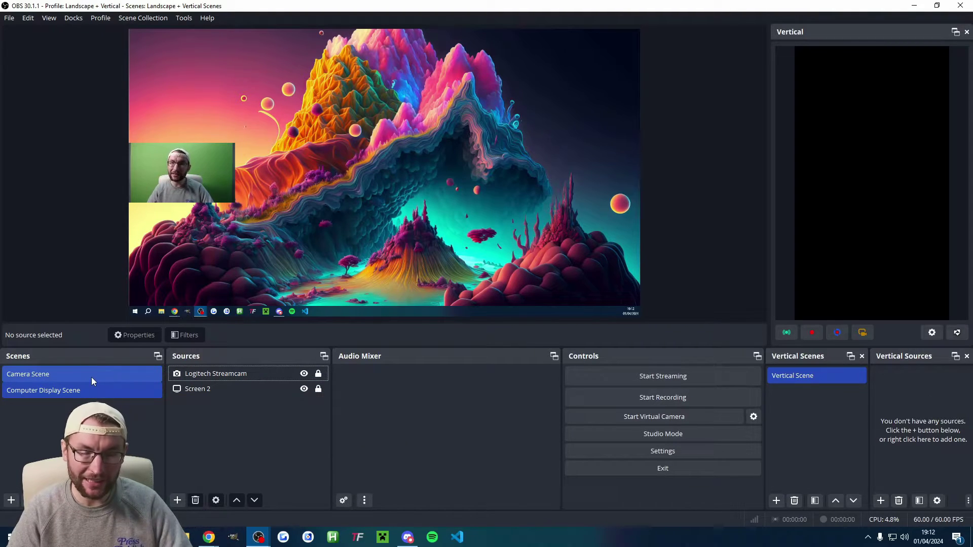
Set Desktop Audio to the HyperX Cloud II Wireless speakers and Mic/Aux to the HyperX Quadcast
{"action": "left_click", "coordinate": [625, 455]}
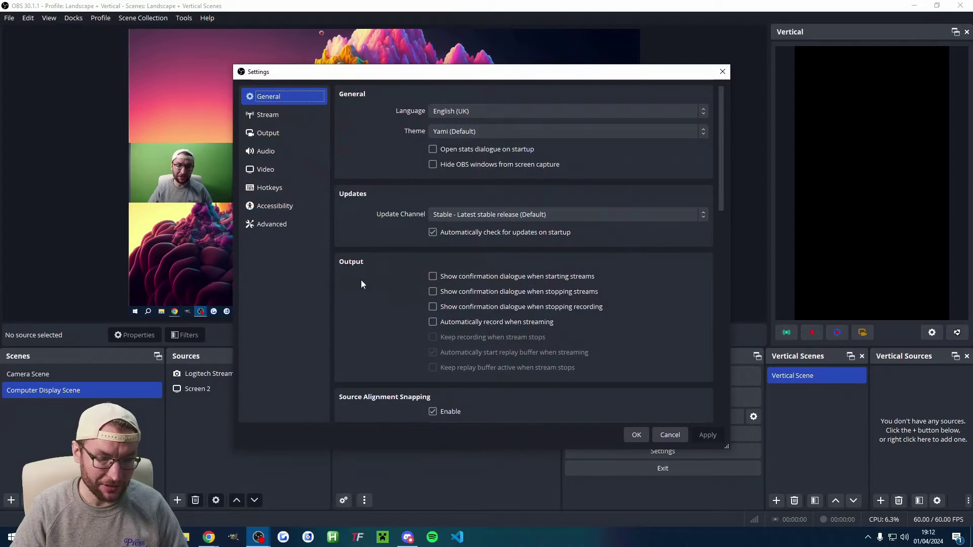
{"action": "left_click", "coordinate": [284, 152]}
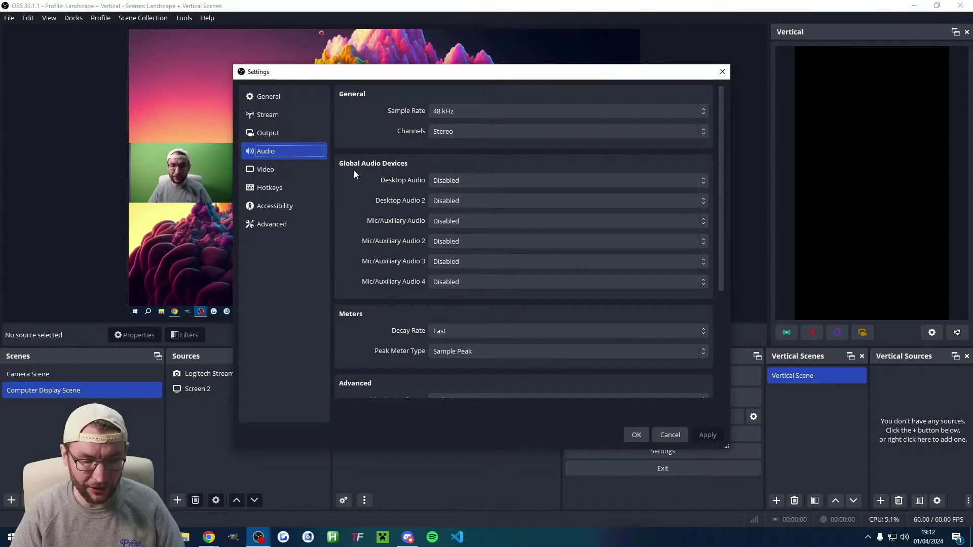
{"action": "left_click", "coordinate": [491, 181]}
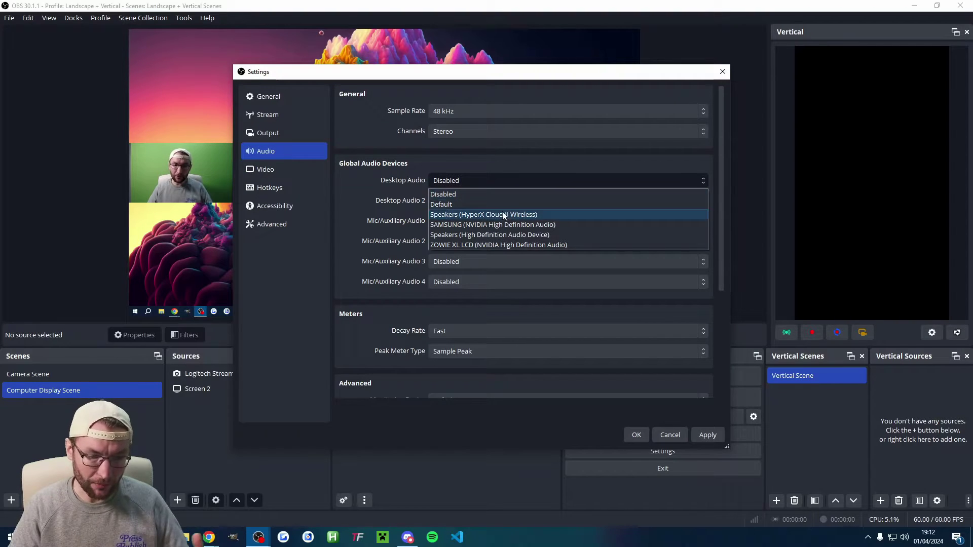
{"action": "left_click", "coordinate": [514, 215]}
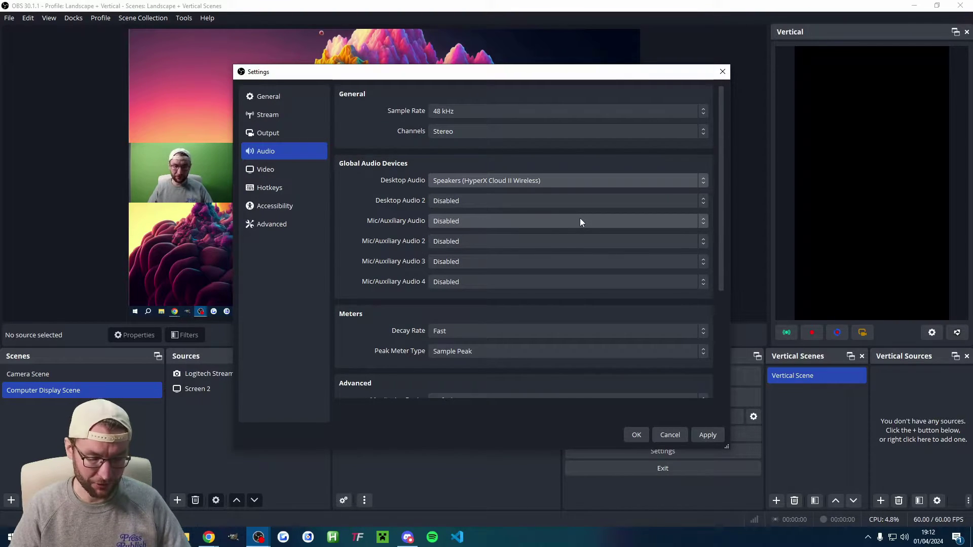
{"action": "left_click", "coordinate": [558, 222]}
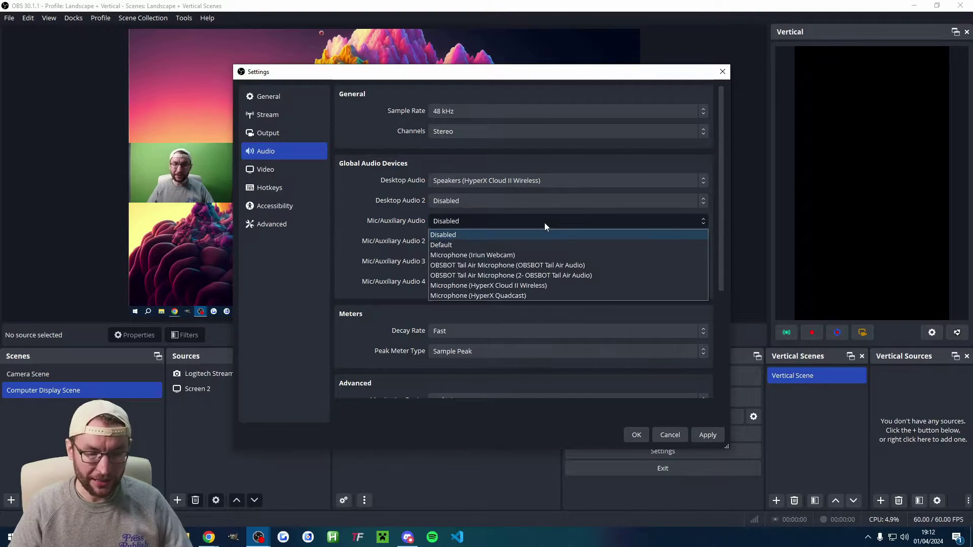
{"action": "left_click", "coordinate": [484, 296]}
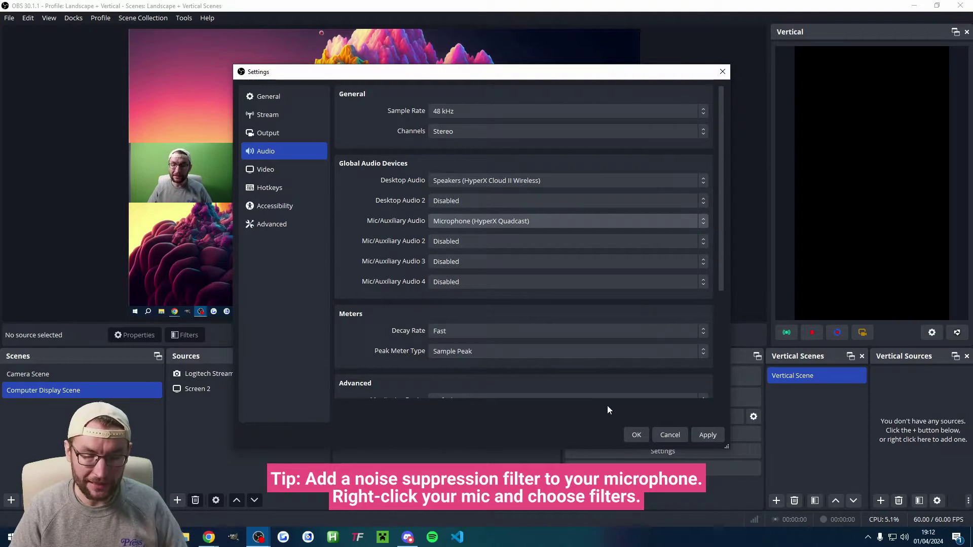
{"action": "left_click", "coordinate": [636, 435]}
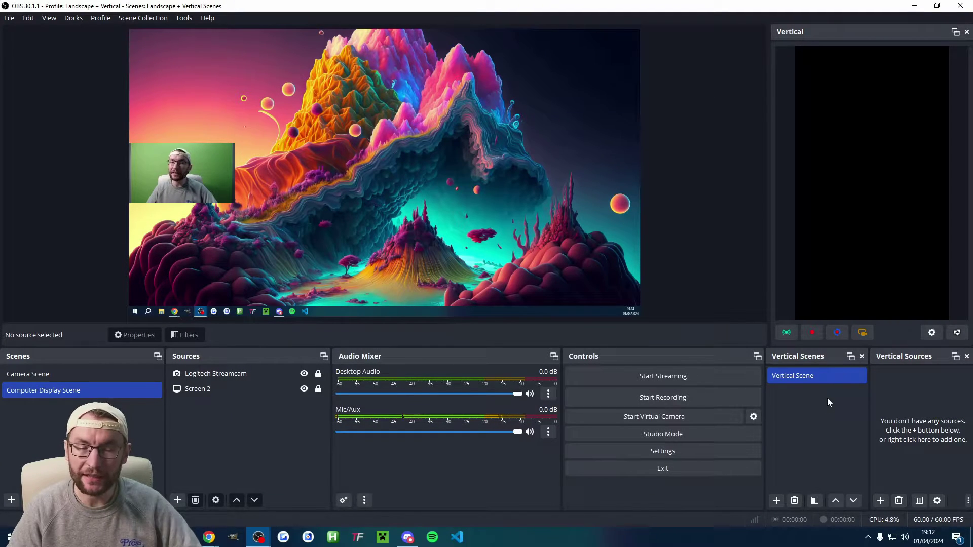
Rename Vertical Scene to 'Vertical Camera Scene' and add the Logitech Streamcam to it
{"action": "right_click", "coordinate": [792, 378]}
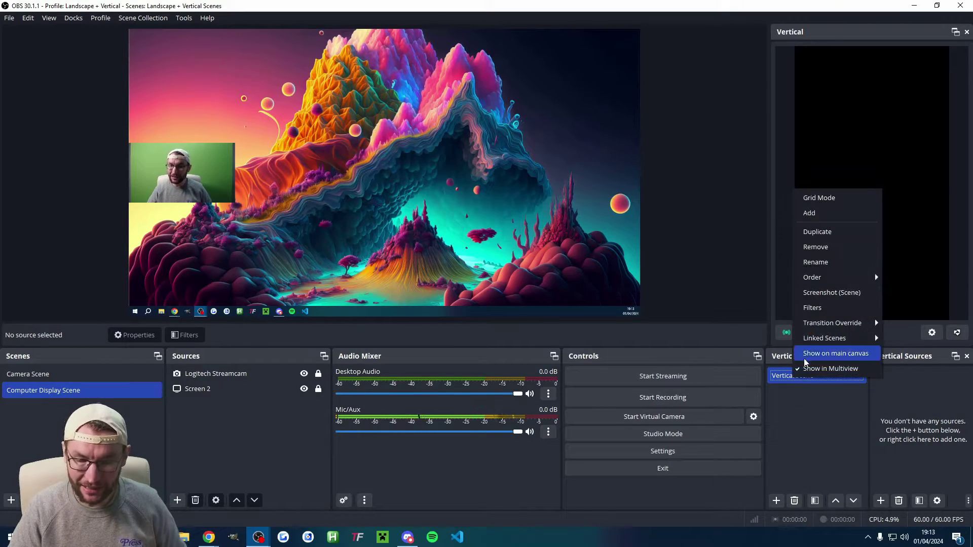
{"action": "left_click", "coordinate": [817, 262]}
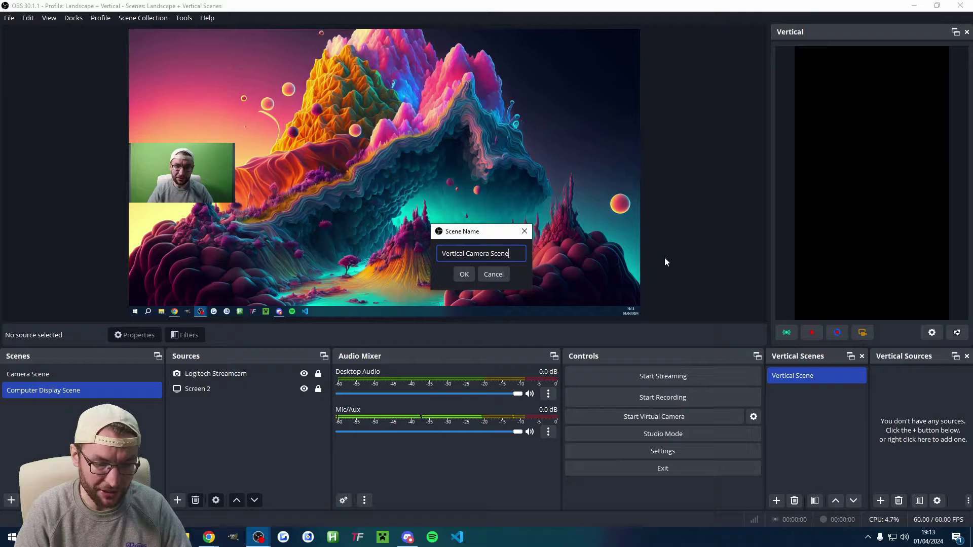
{"action": "left_click", "coordinate": [465, 274]}
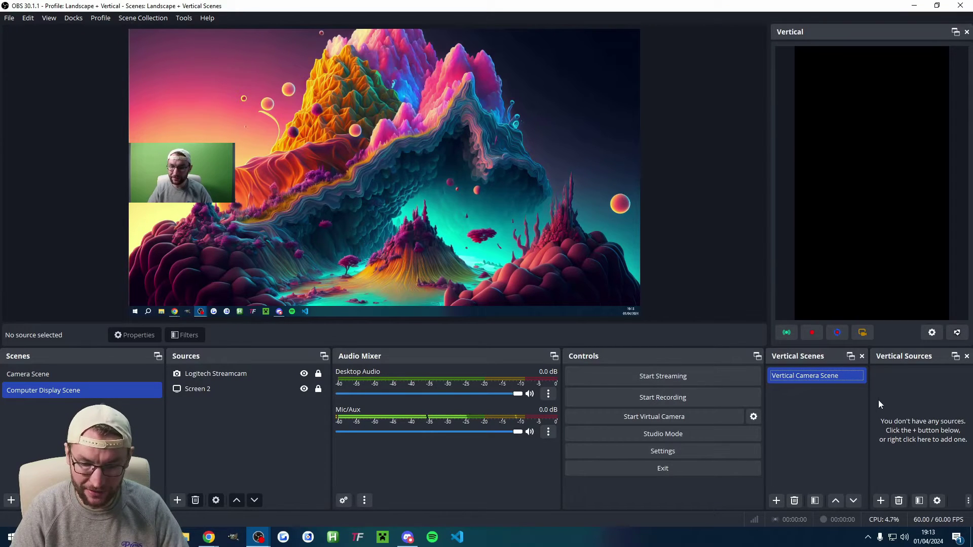
{"action": "left_click", "coordinate": [881, 500]}
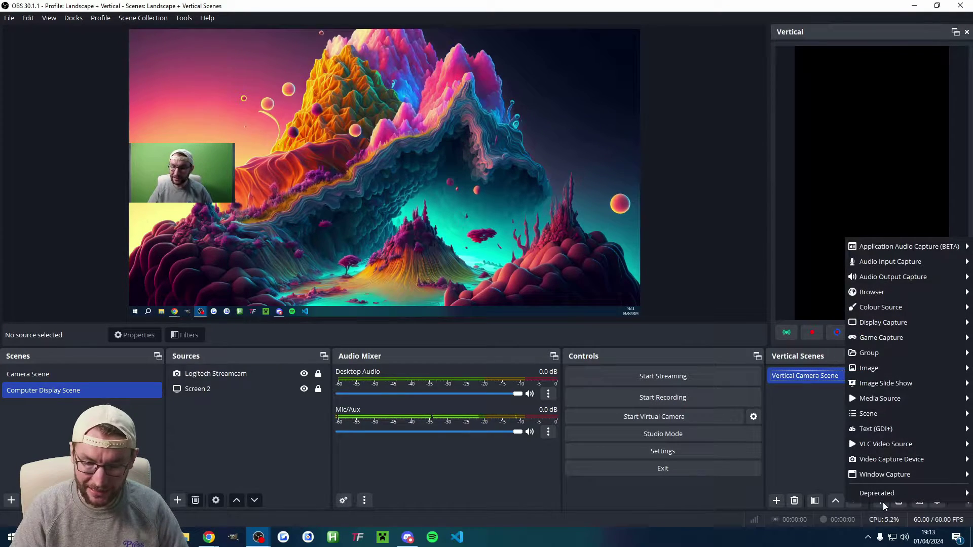
{"action": "mouse_move", "coordinate": [883, 459]}
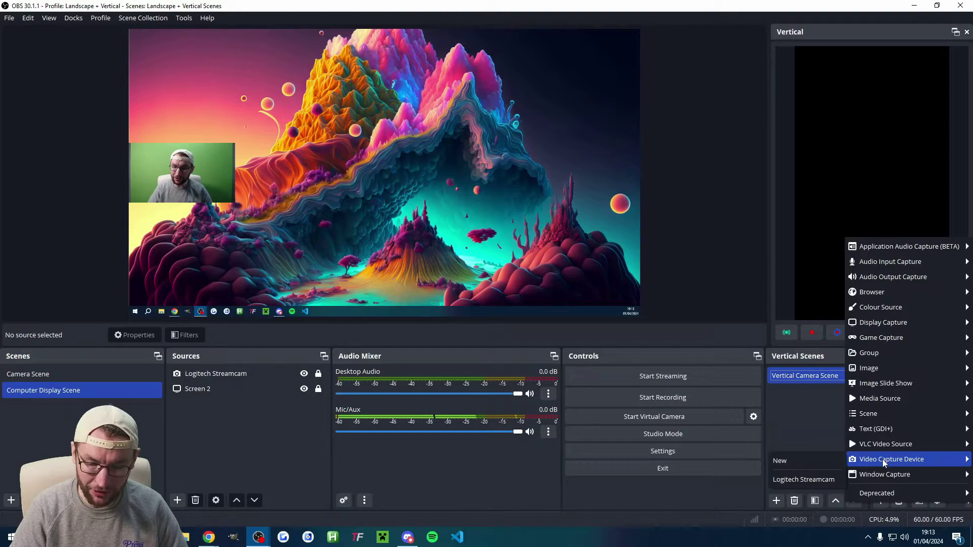
{"action": "left_click", "coordinate": [814, 479]}
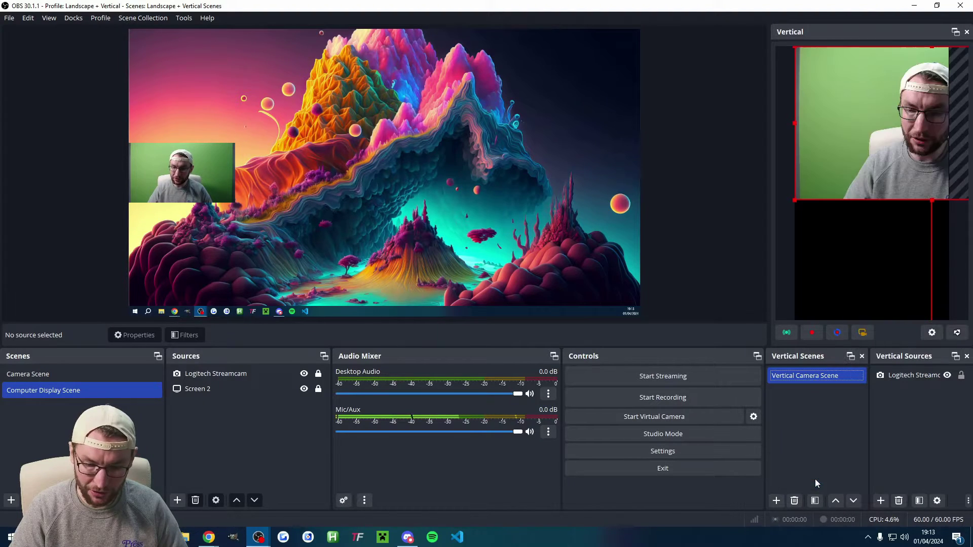
Enlarge the camera to fill the portrait canvas, centre it horizontally, and lock it
{"action": "left_click", "coordinate": [901, 378]}
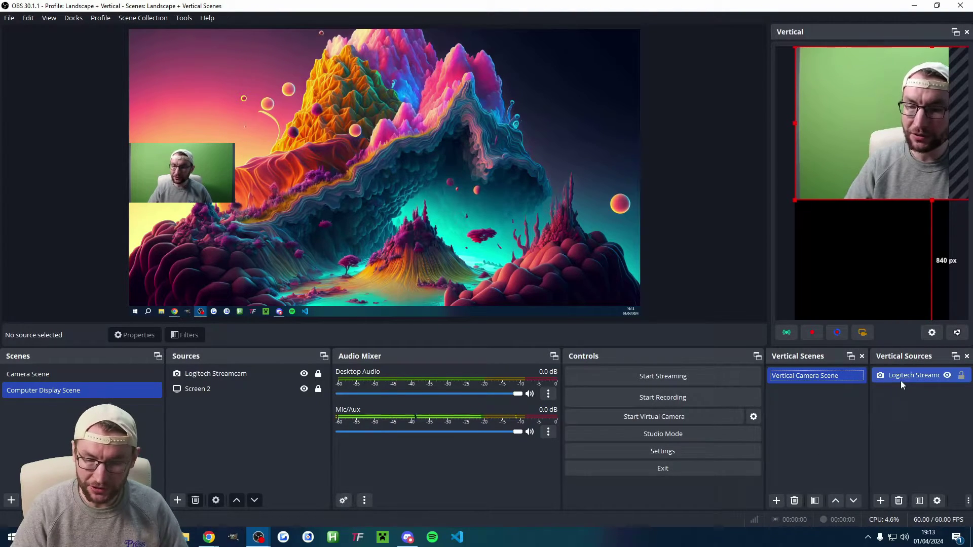
{"action": "left_click_drag", "start_coordinate": [913, 120], "coordinate": [867, 133]}
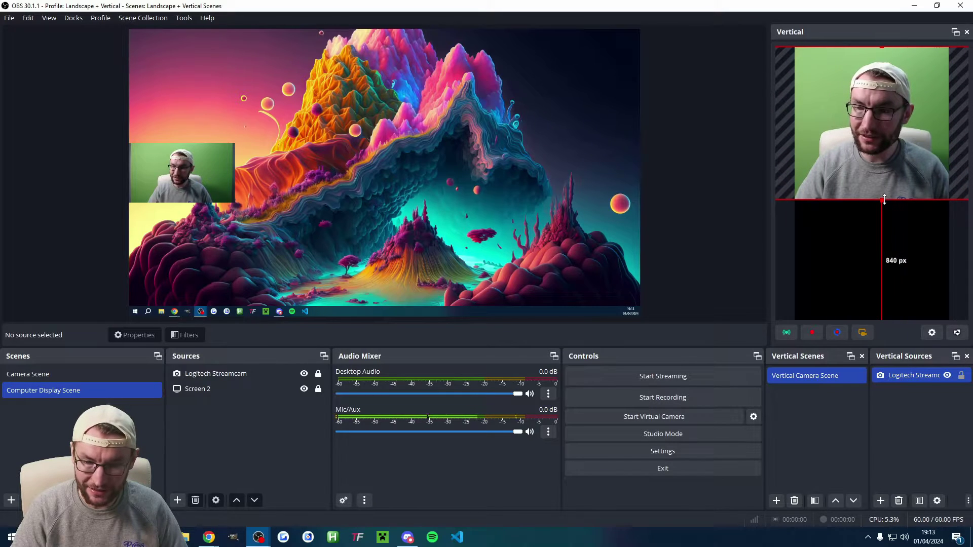
{"action": "left_click_drag", "start_coordinate": [882, 200], "coordinate": [881, 319]}
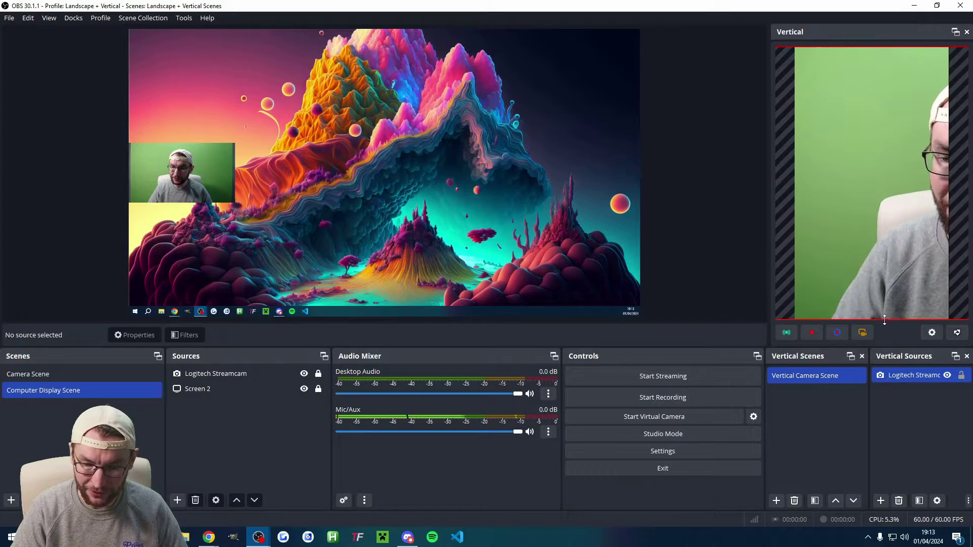
{"action": "right_click", "coordinate": [867, 108]}
{"action": "mouse_move", "coordinate": [903, 262]}
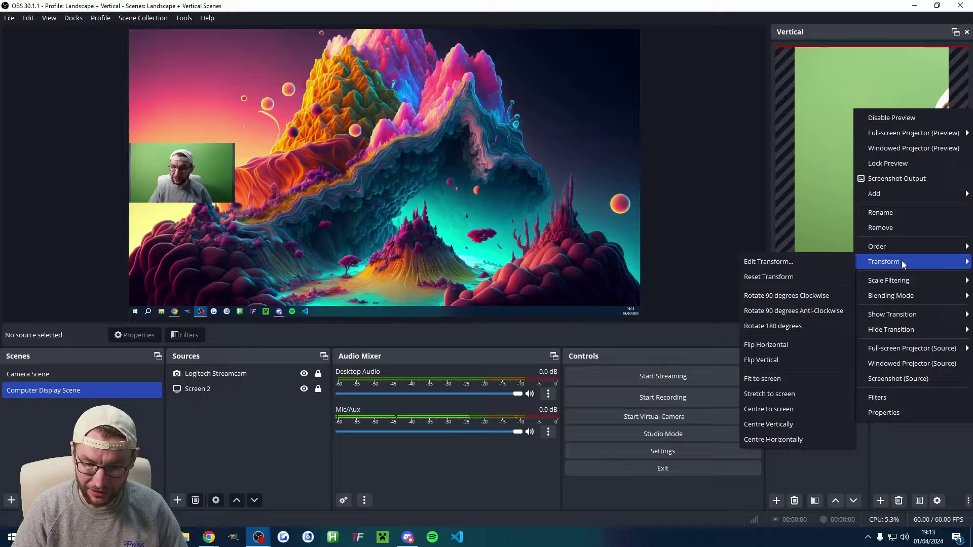
{"action": "left_click", "coordinate": [798, 438]}
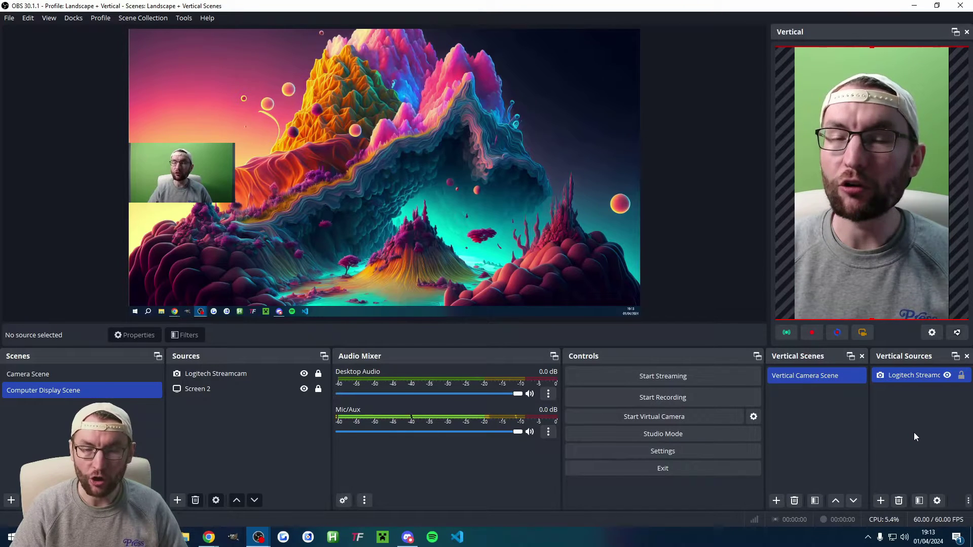
{"action": "left_click", "coordinate": [962, 375]}
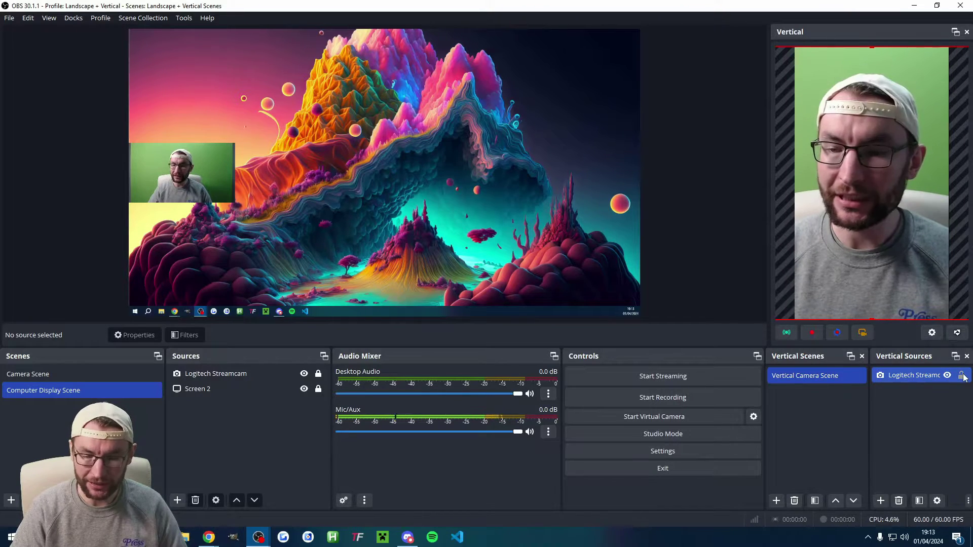
Create a new vertical scene named 'Vertical Computer Display Scene'
{"action": "left_click", "coordinate": [777, 500]}
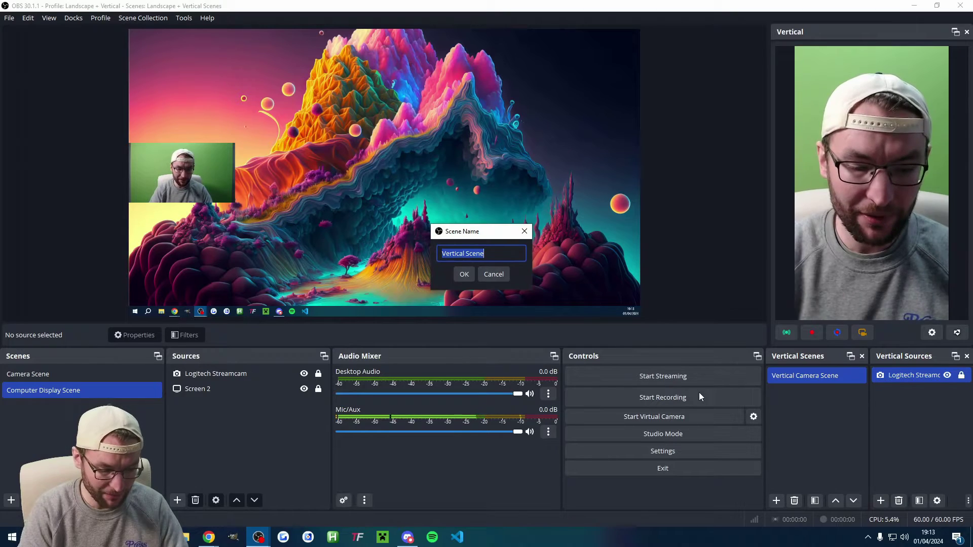
{"action": "type", "text": "Vertical Computer Display Scene"}
{"action": "left_click_drag", "start_coordinate": [532, 263], "coordinate": [587, 263]}
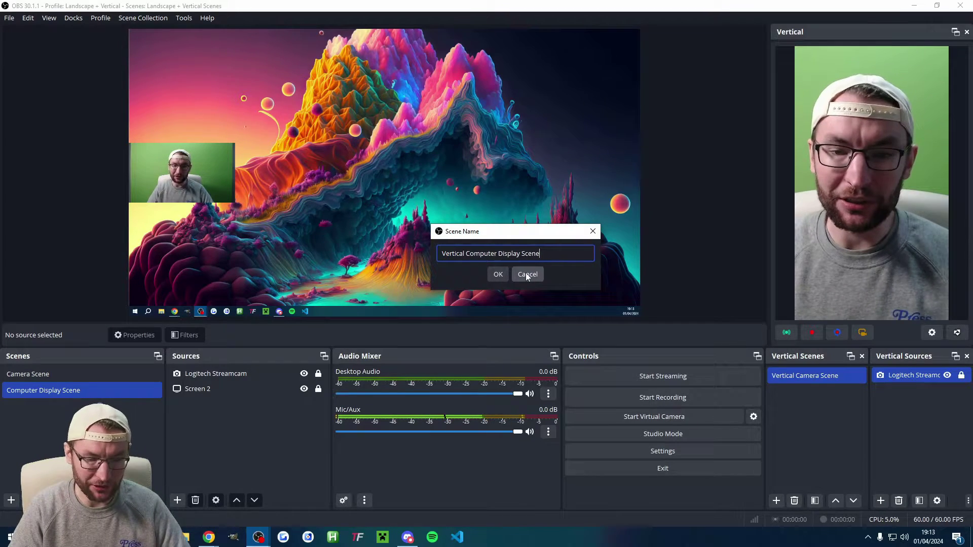
{"action": "left_click", "coordinate": [500, 276]}
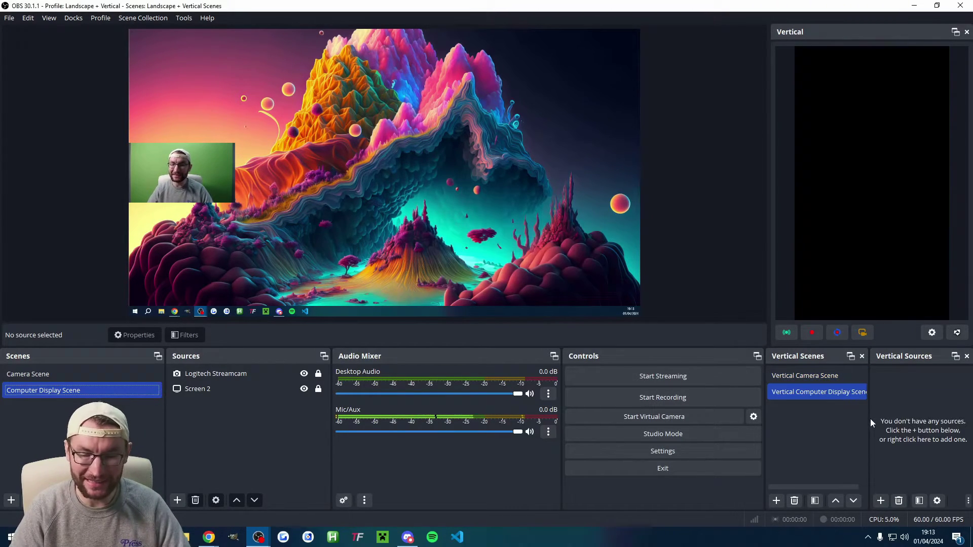
Add the Screen 2 capture to the canvas's lower half, centred horizontally
{"action": "left_click", "coordinate": [881, 501]}
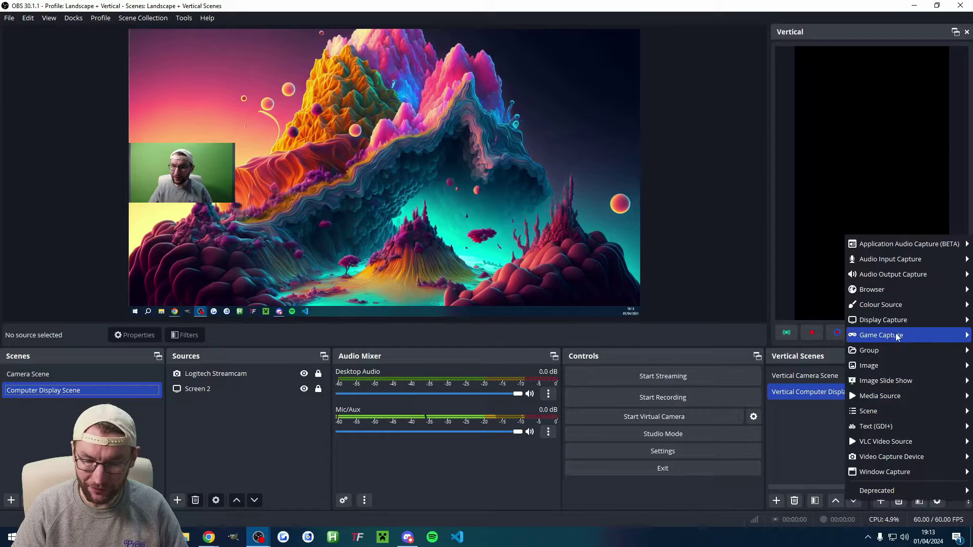
{"action": "mouse_move", "coordinate": [893, 324]}
{"action": "left_click", "coordinate": [815, 343]}
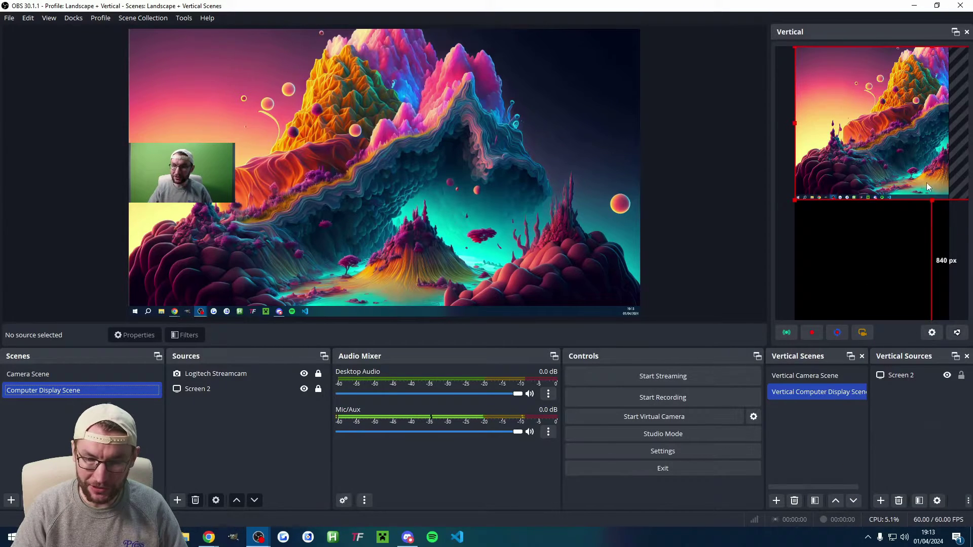
{"action": "left_click_drag", "start_coordinate": [912, 127], "coordinate": [864, 243]}
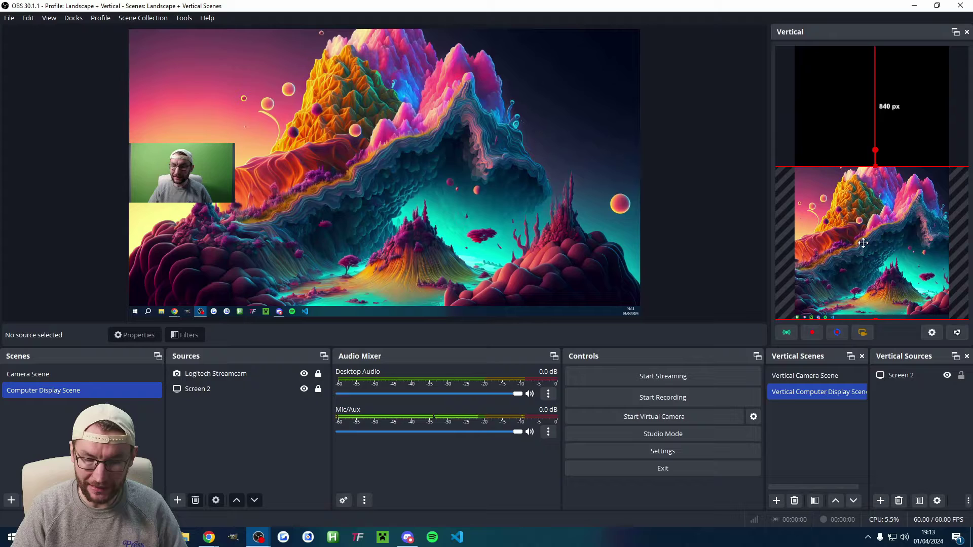
{"action": "left_click_drag", "start_coordinate": [877, 172], "coordinate": [866, 150]}
{"action": "right_click", "coordinate": [890, 215]}
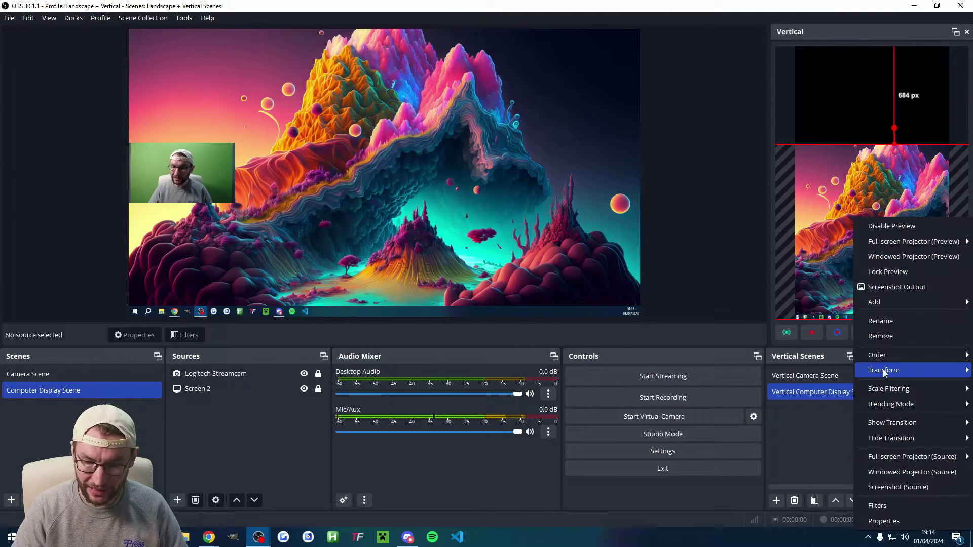
{"action": "mouse_move", "coordinate": [884, 370]}
{"action": "left_click", "coordinate": [788, 539]}
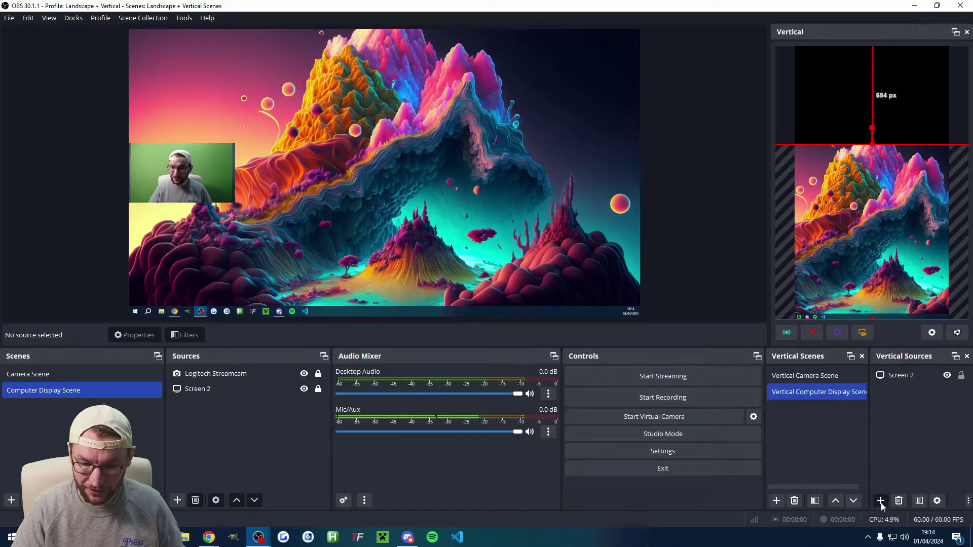
Add the Logitech Streamcam above the screen capture, centre it horizontally, and lock it
{"action": "left_click", "coordinate": [881, 501]}
{"action": "mouse_move", "coordinate": [886, 462]}
{"action": "left_click", "coordinate": [817, 482]}
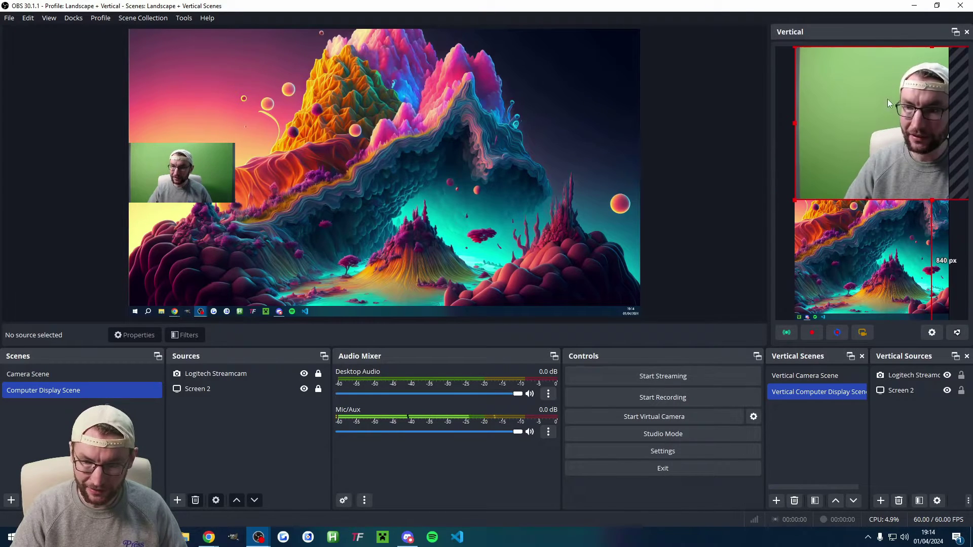
{"action": "left_click", "coordinate": [962, 394]}
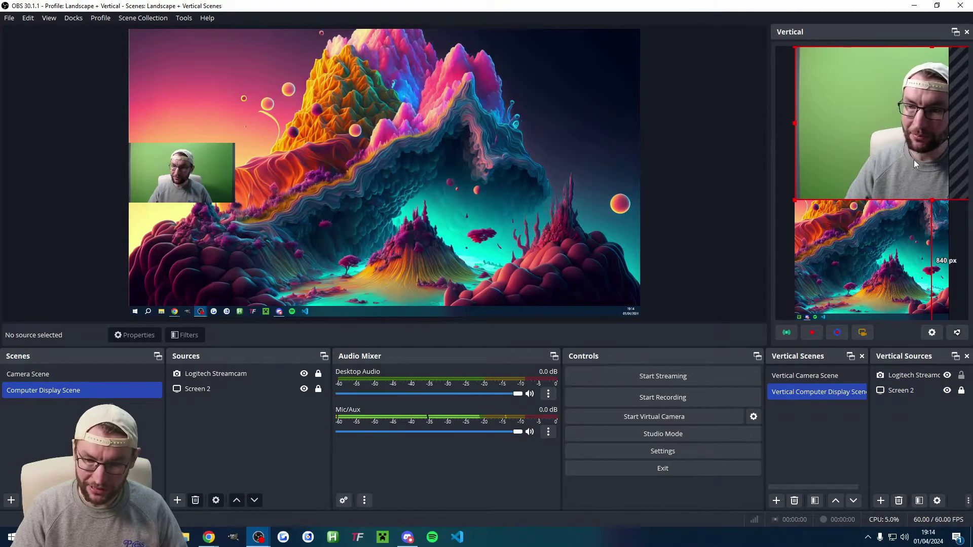
{"action": "left_click_drag", "start_coordinate": [930, 199], "coordinate": [905, 97]}
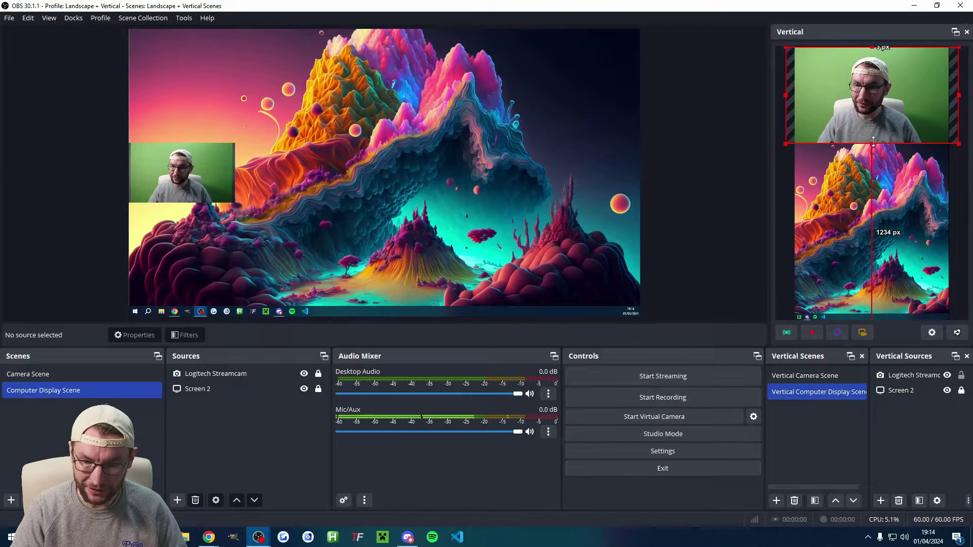
{"action": "right_click", "coordinate": [856, 90]}
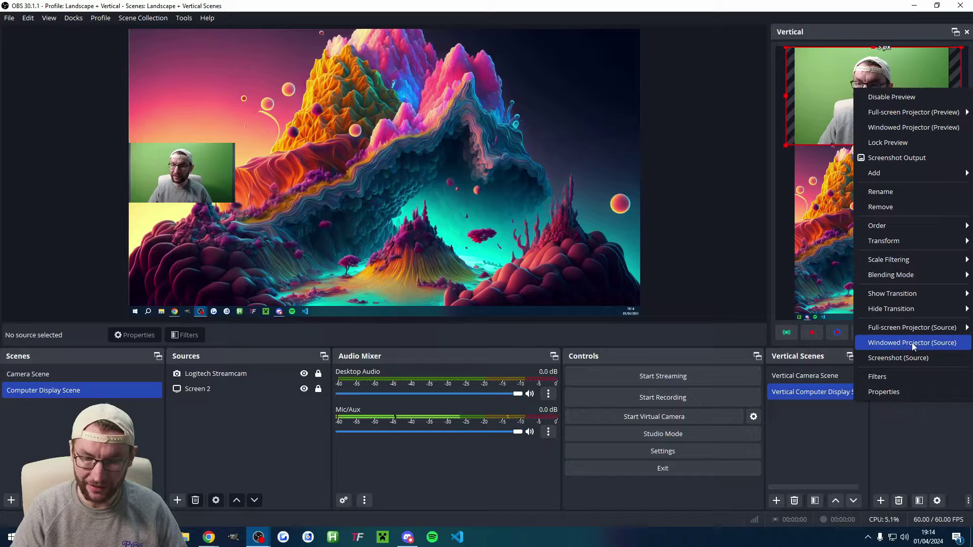
{"action": "mouse_move", "coordinate": [892, 241]}
{"action": "left_click", "coordinate": [785, 416]}
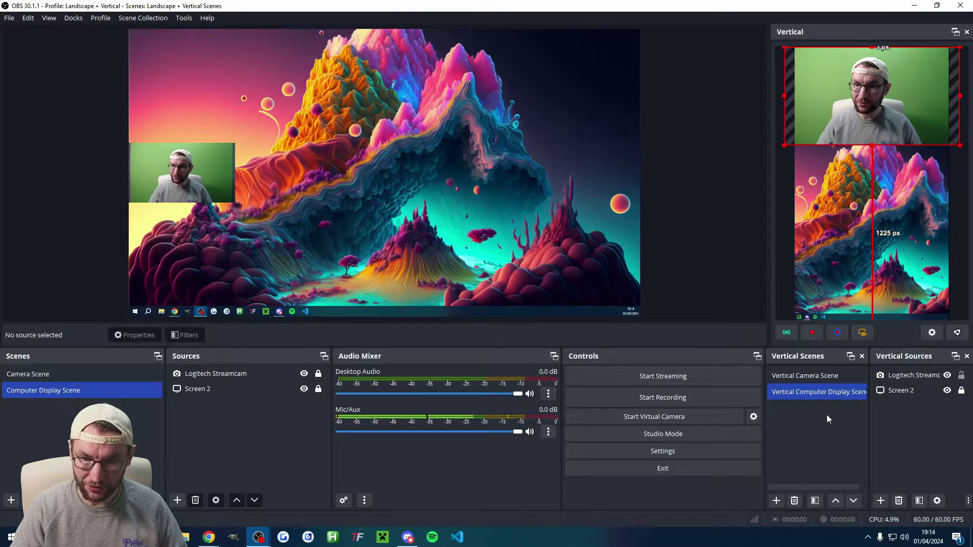
{"action": "left_click", "coordinate": [961, 376]}
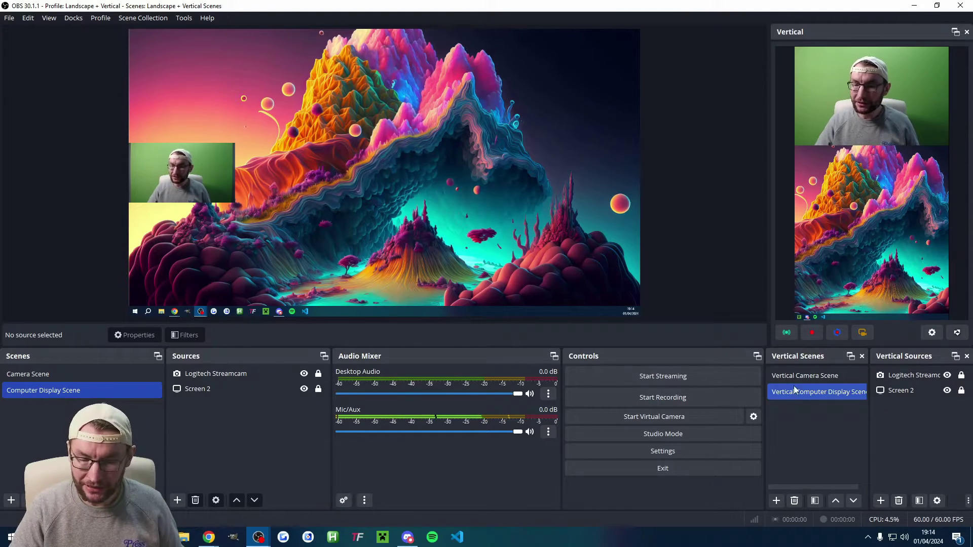
Link Vertical Camera Scene to Camera Scene and Vertical Computer Display Scene to Computer Display Scene
{"action": "left_click", "coordinate": [807, 377]}
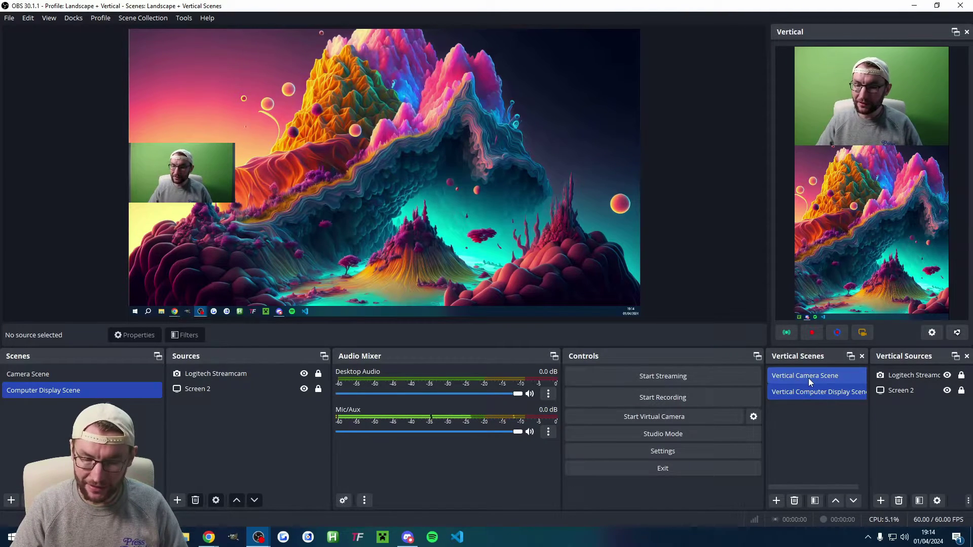
{"action": "left_click", "coordinate": [808, 378]}
{"action": "right_click", "coordinate": [810, 381]}
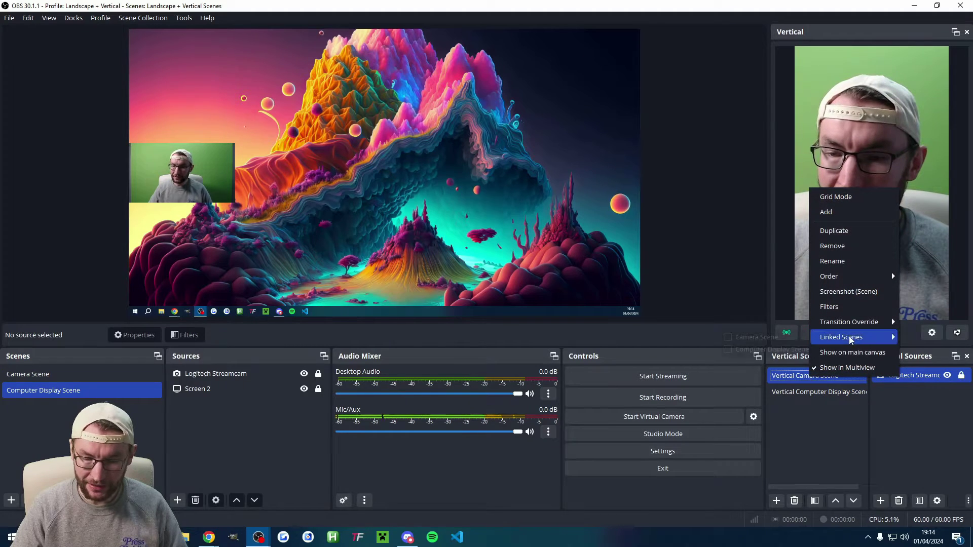
{"action": "mouse_move", "coordinate": [842, 337]}
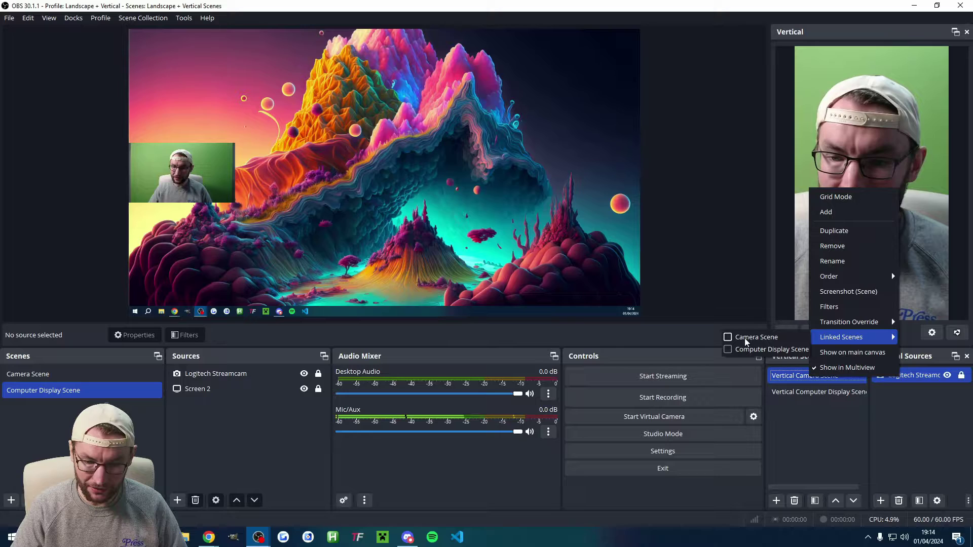
{"action": "left_click", "coordinate": [826, 392]}
{"action": "right_click", "coordinate": [826, 389]}
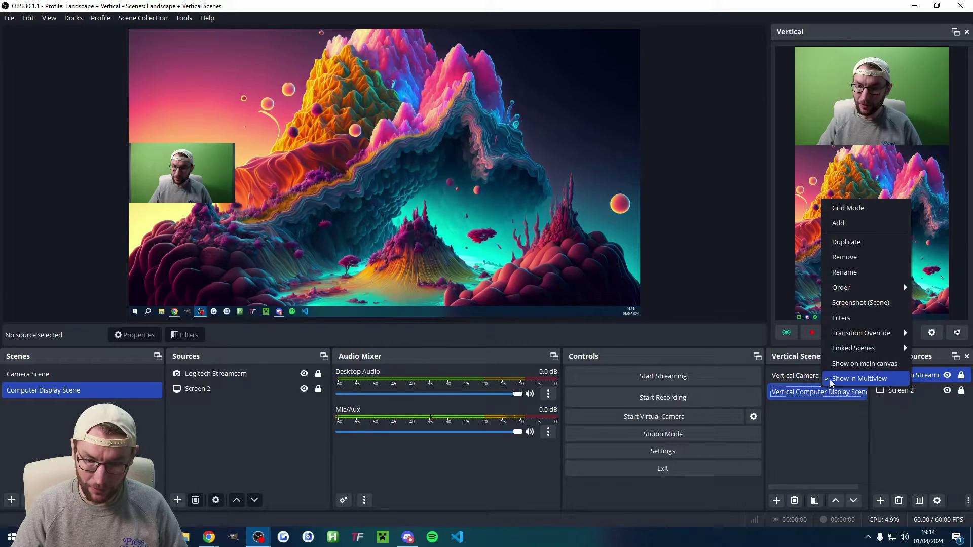
{"action": "mouse_move", "coordinate": [860, 358]}
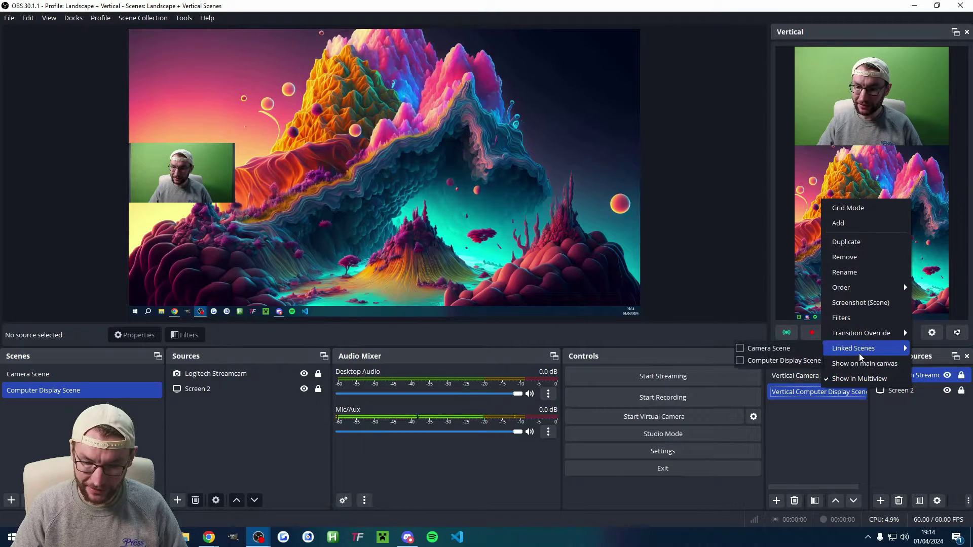
{"action": "left_click", "coordinate": [741, 361]}
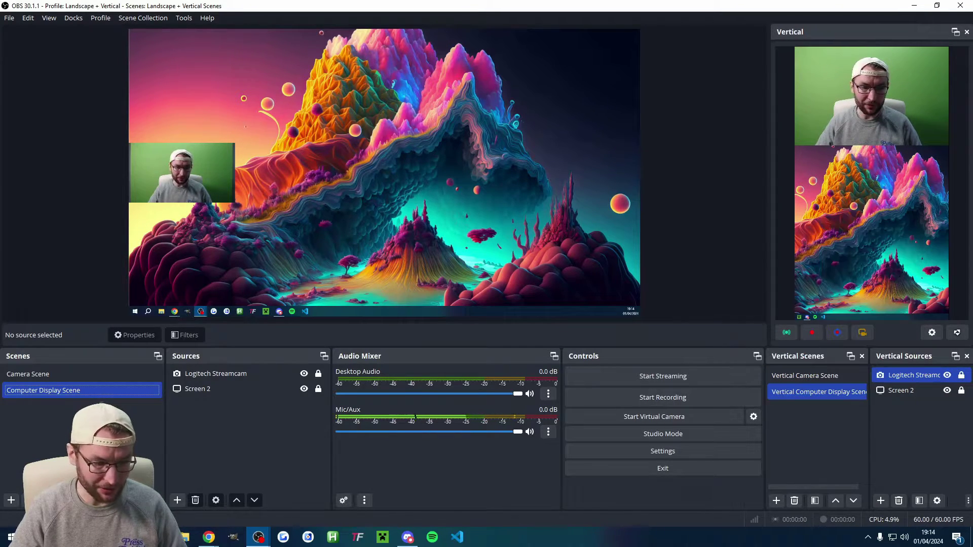
Test the links by switching between Camera Scene and Computer Display Scene several times
{"action": "left_click", "coordinate": [36, 373]}
{"action": "left_click", "coordinate": [44, 390]}
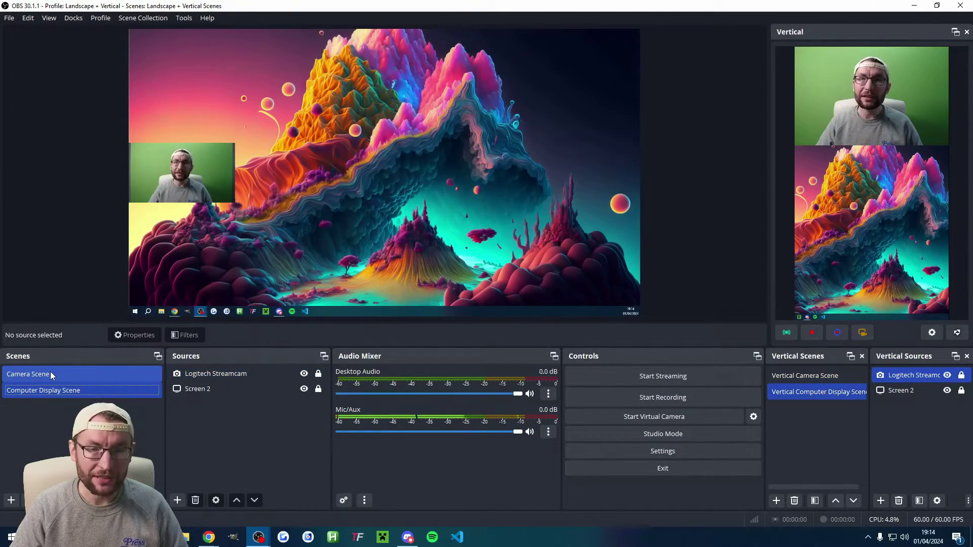
{"action": "left_click", "coordinate": [48, 372]}
{"action": "left_click", "coordinate": [47, 390]}
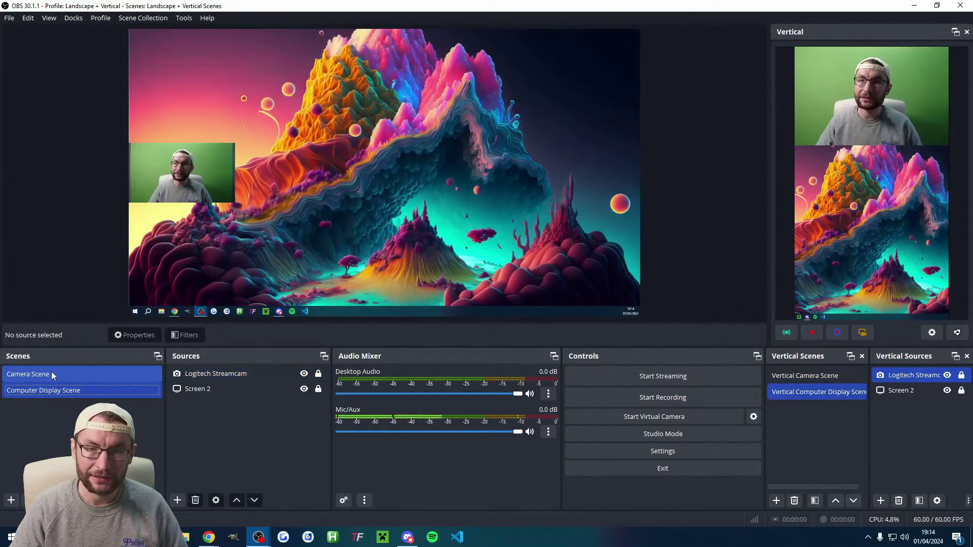
{"action": "left_click", "coordinate": [51, 372]}
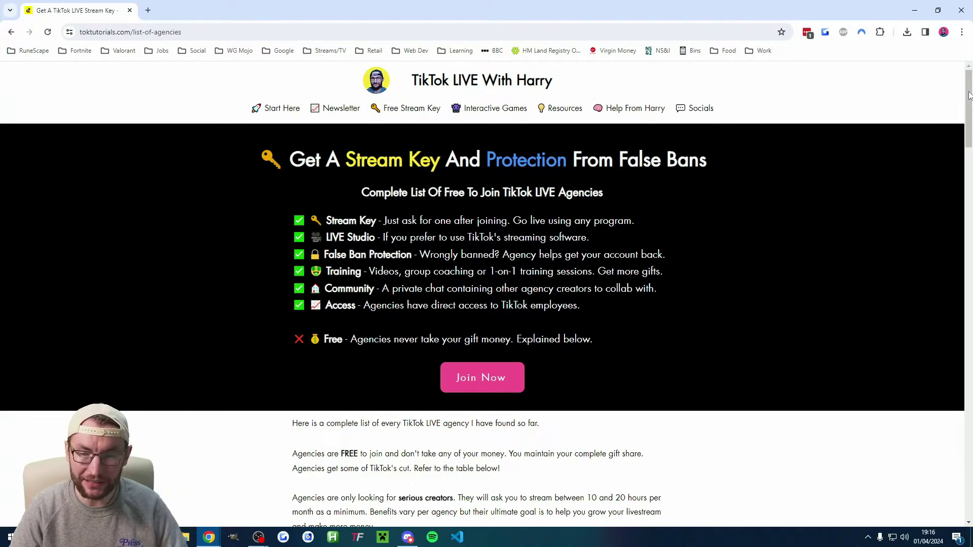
Scroll down the agency page to the benefits table and Video Explainer, then back up
{"action": "scroll", "coordinate": [969, 95], "scroll_direction": "down", "scroll_amount": 10}
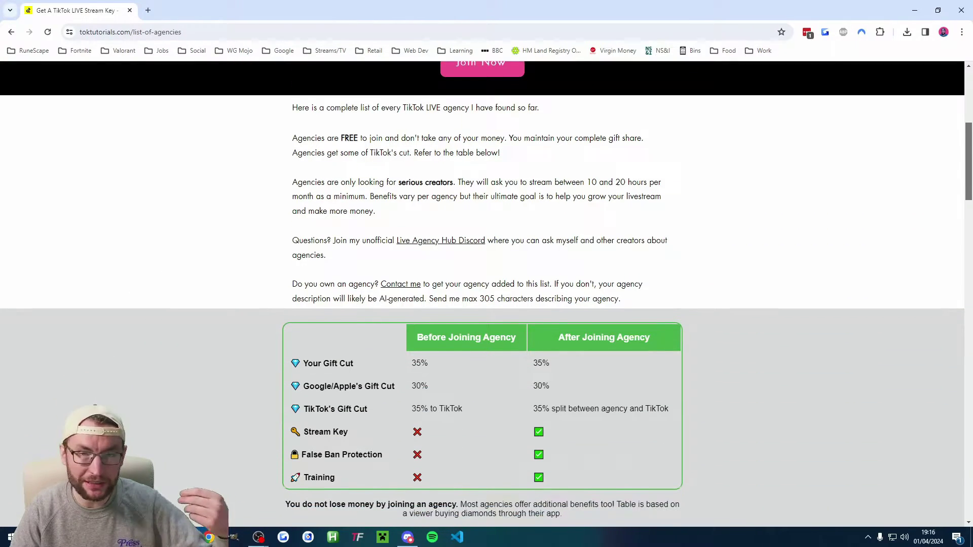
{"action": "scroll", "coordinate": [646, 220], "scroll_direction": "down", "scroll_amount": 15}
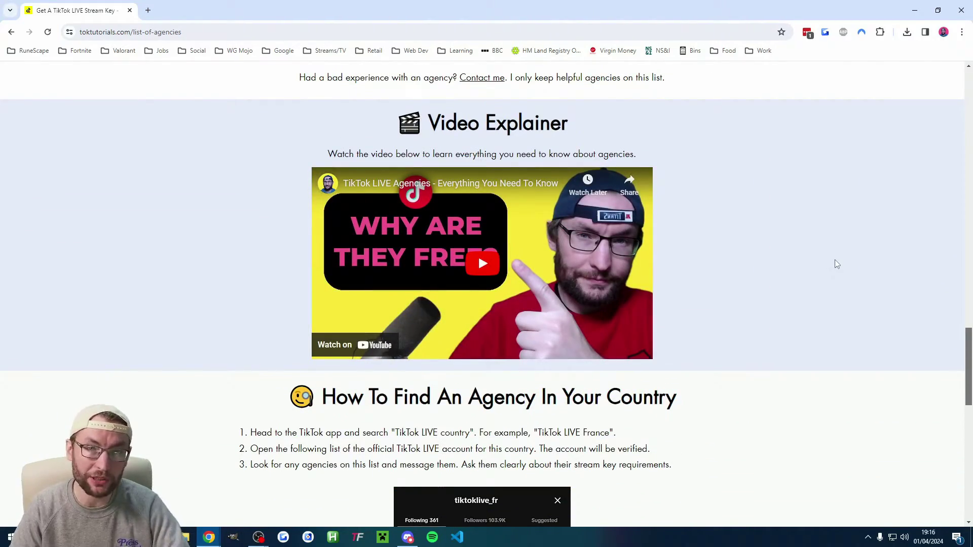
{"action": "scroll", "coordinate": [954, 205], "scroll_direction": "up", "scroll_amount": 15}
{"action": "left_click_drag", "start_coordinate": [969, 196], "coordinate": [969, 89]}
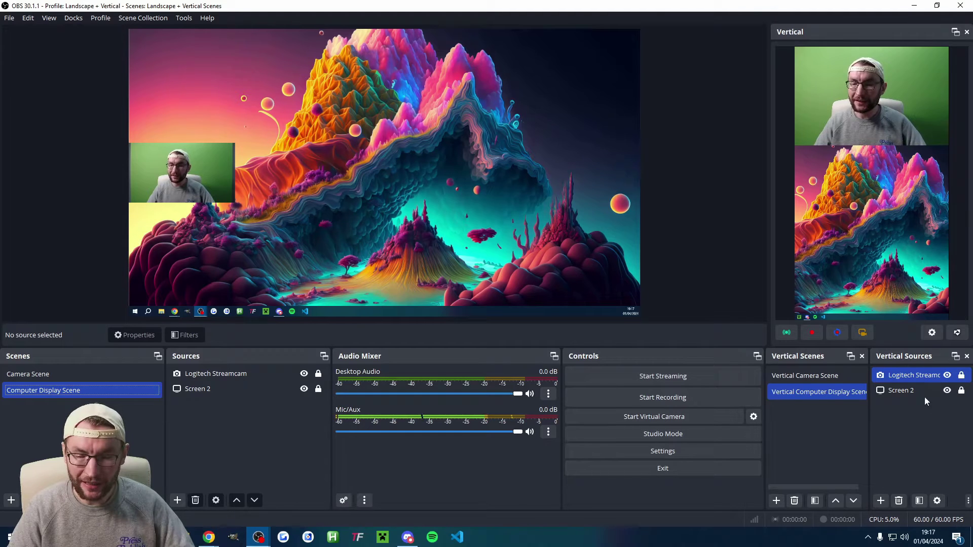
In the Vertical dock's Streaming settings, delete the old Instagram target and add a new target entry
{"action": "left_click", "coordinate": [932, 333]}
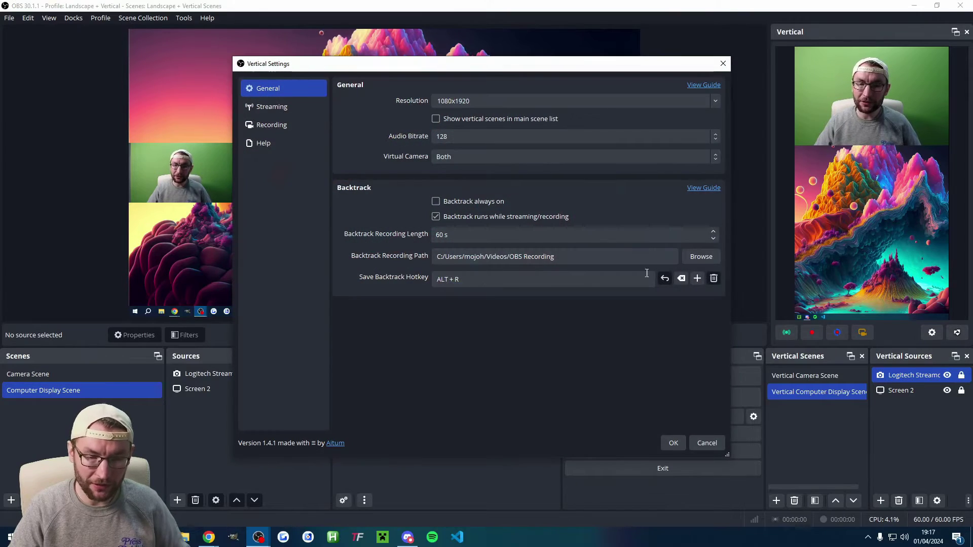
{"action": "left_click", "coordinate": [270, 108]}
{"action": "scroll", "coordinate": [391, 241], "scroll_direction": "up", "scroll_amount": 5}
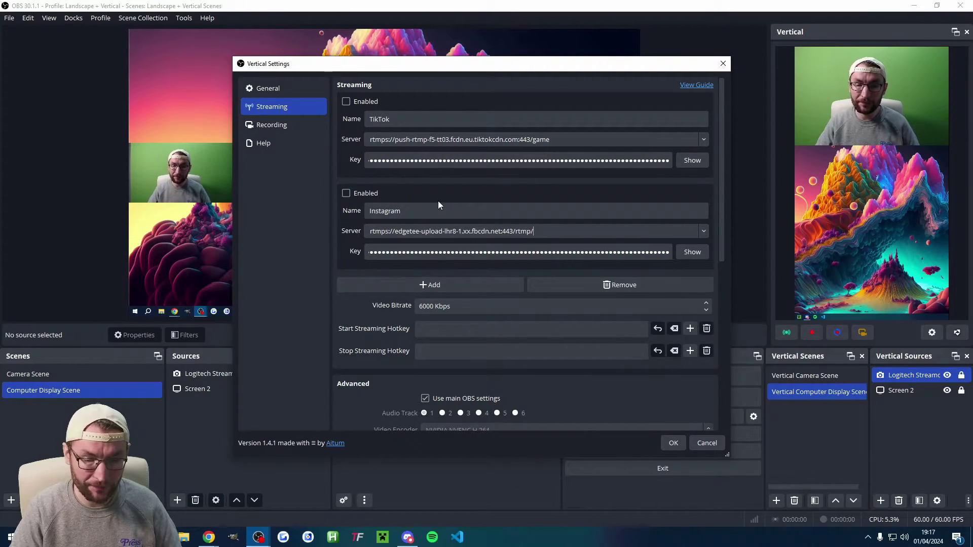
{"action": "left_click", "coordinate": [620, 284]}
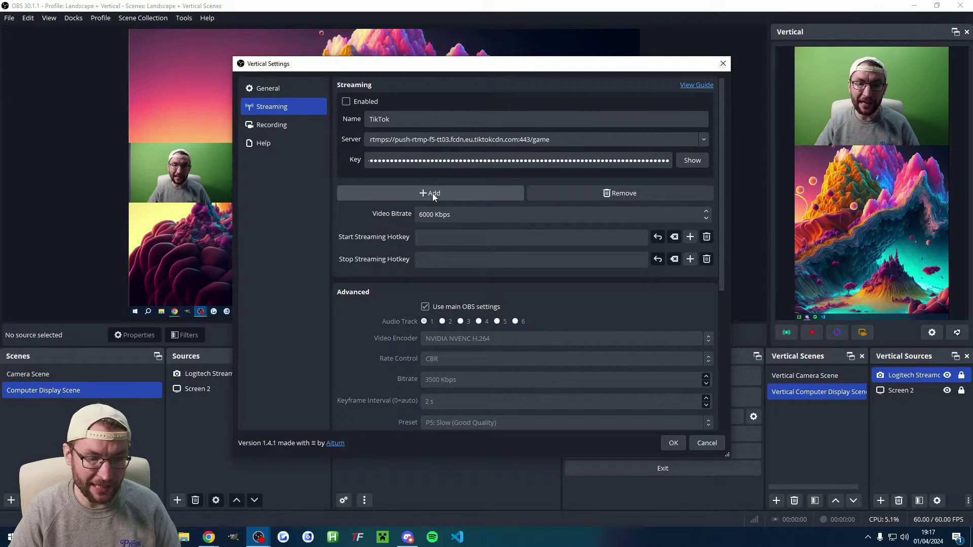
{"action": "left_click_drag", "start_coordinate": [375, 119], "coordinate": [444, 146]}
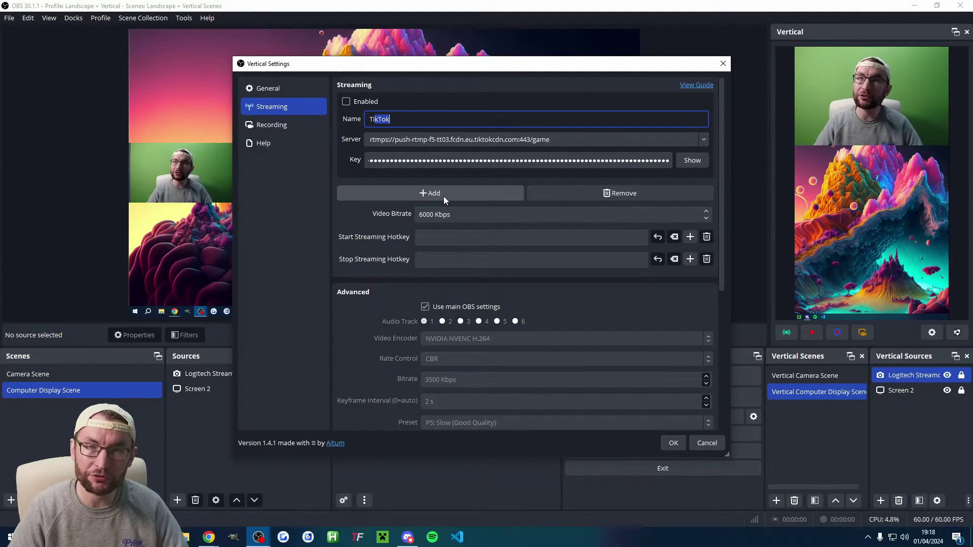
{"action": "left_click", "coordinate": [427, 194]}
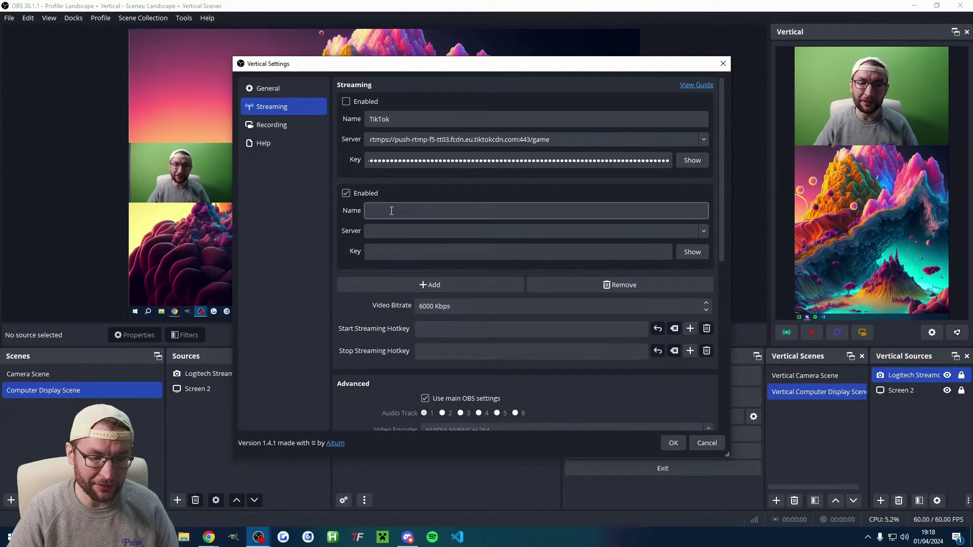
{"action": "left_click", "coordinate": [393, 208]}
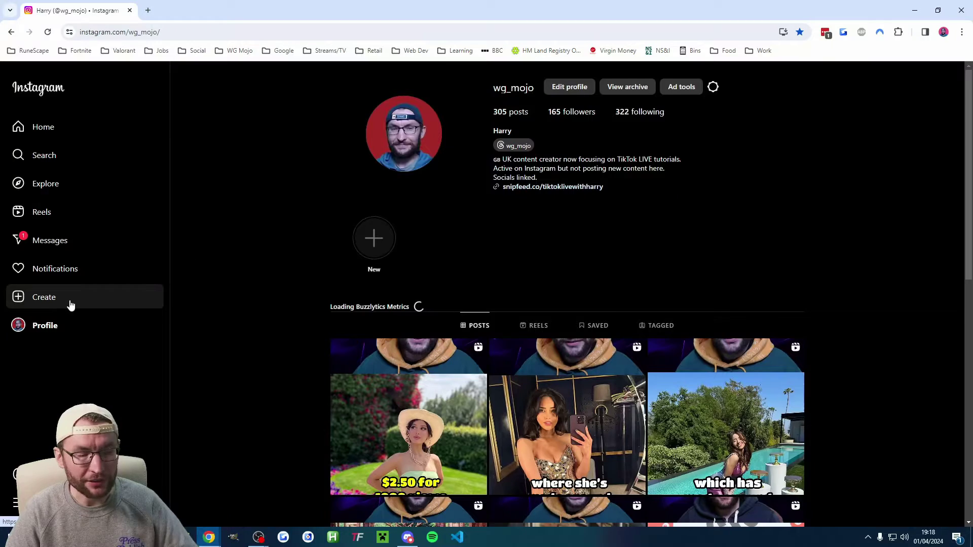
Set up an Instagram live video via Create > Live video and copy its Stream URL
{"action": "left_click", "coordinate": [70, 305]}
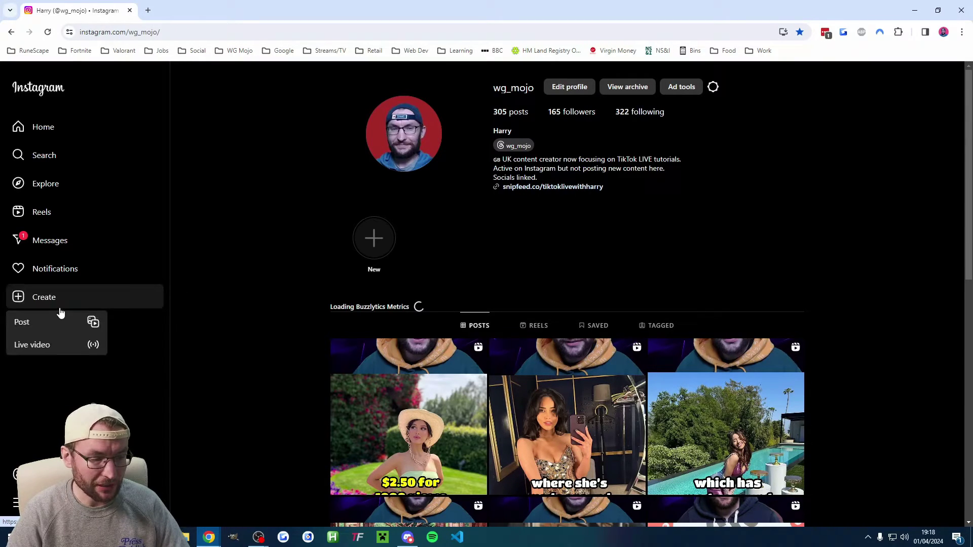
{"action": "left_click", "coordinate": [46, 344]}
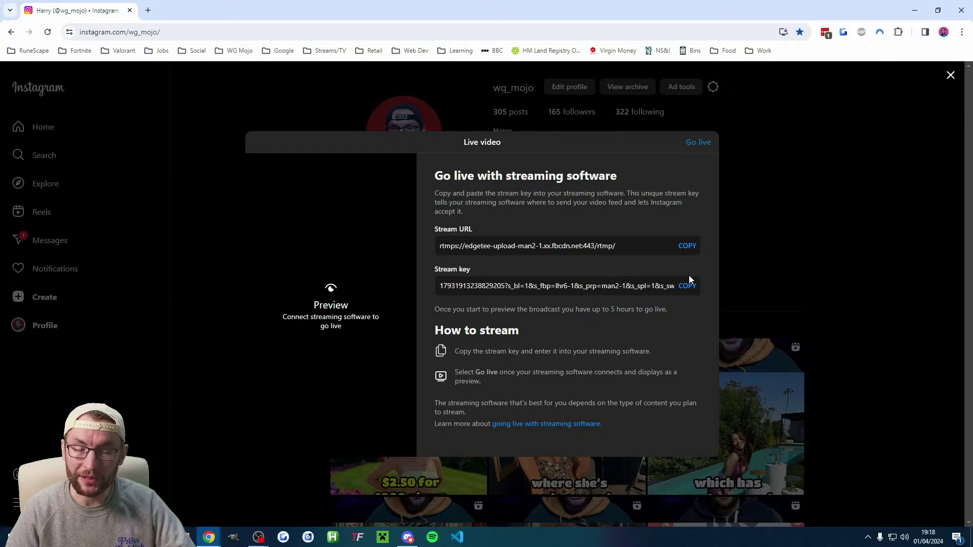
{"action": "left_click", "coordinate": [688, 246]}
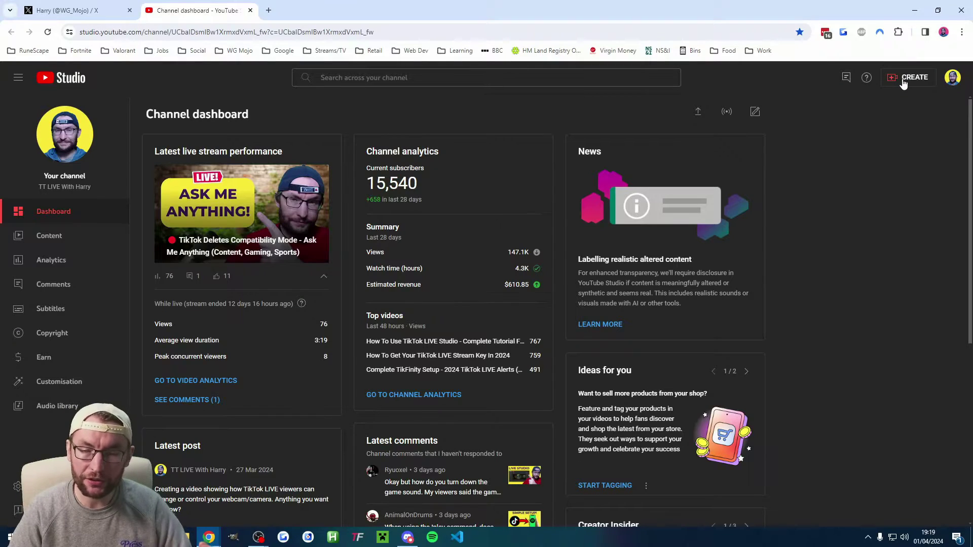
Schedule a new live stream reusing the latest TikTok Deletes Compatibility Mode stream's settings
{"action": "left_click", "coordinate": [903, 80]}
{"action": "left_click", "coordinate": [892, 114]}
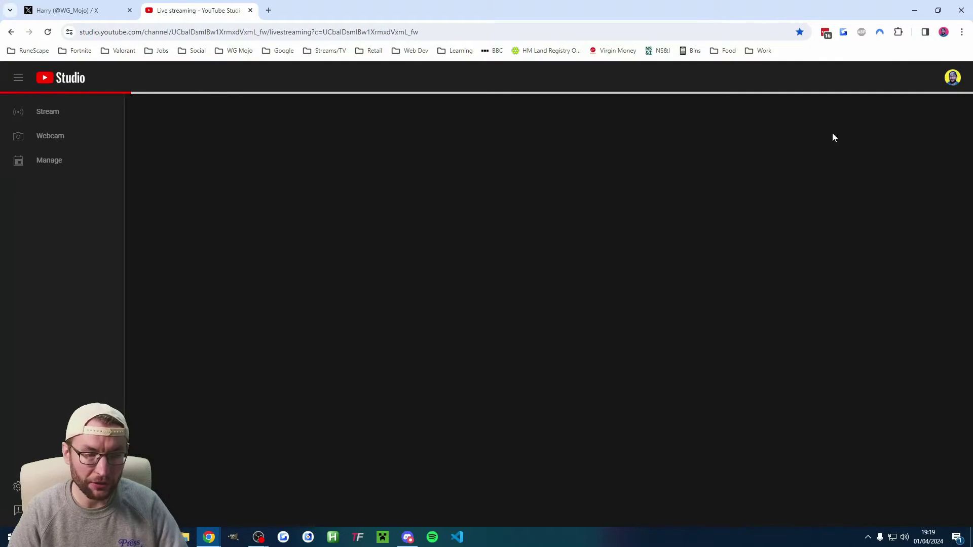
{"action": "left_click", "coordinate": [909, 112]}
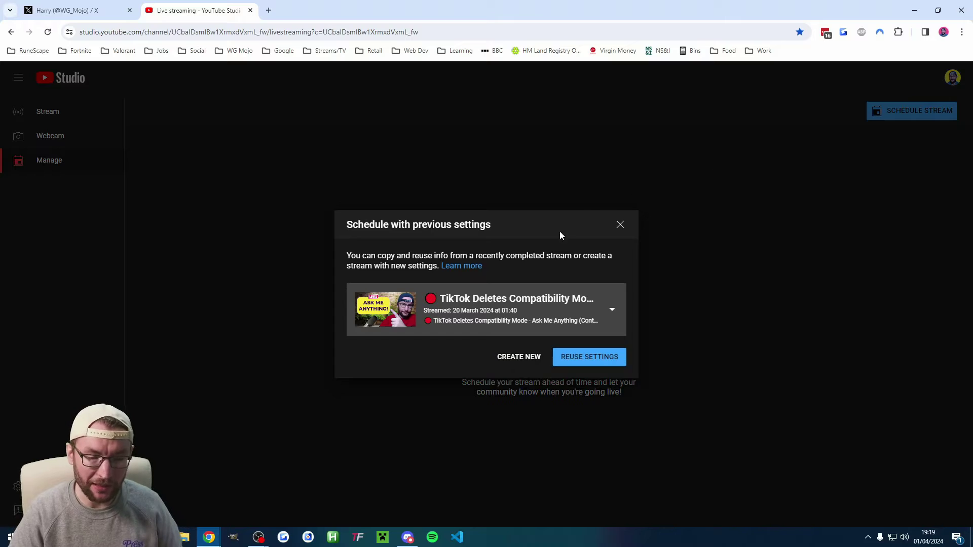
{"action": "left_click", "coordinate": [505, 310]}
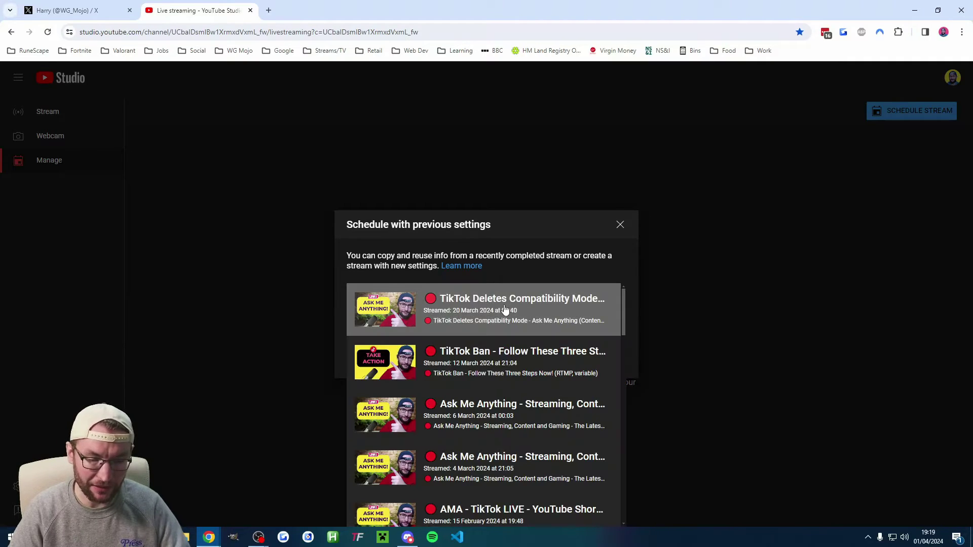
{"action": "scroll", "coordinate": [542, 299], "scroll_direction": "down", "scroll_amount": 1}
{"action": "left_click", "coordinate": [545, 227]}
{"action": "left_click", "coordinate": [591, 363]}
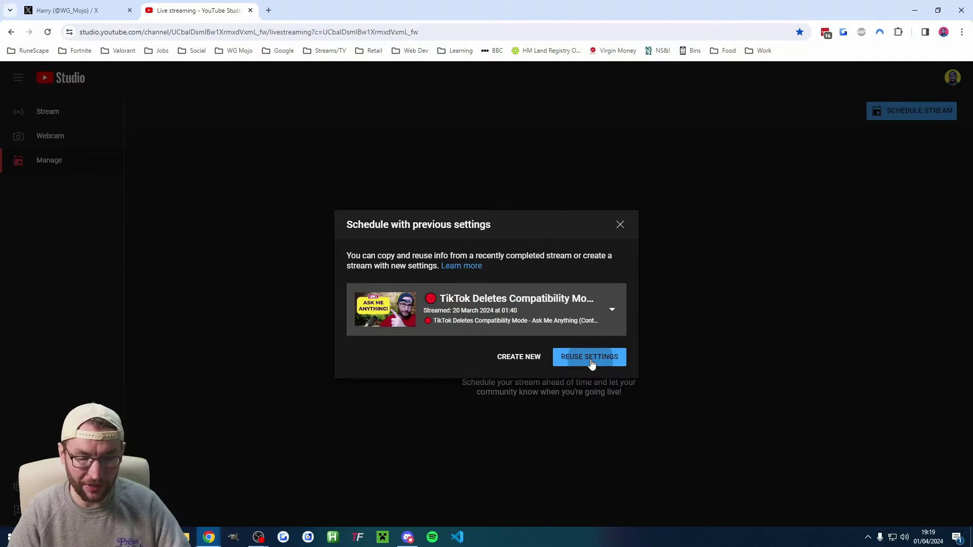
Set the scheduled stream's visibility to Unlisted and finish creating it
{"action": "scroll", "coordinate": [558, 228], "scroll_direction": "down", "scroll_amount": 5}
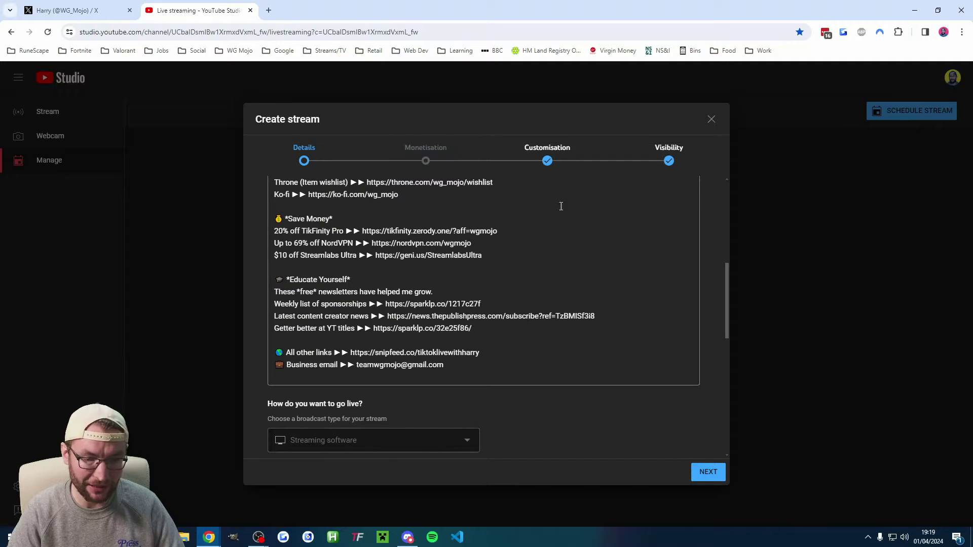
{"action": "scroll", "coordinate": [561, 213], "scroll_direction": "down", "scroll_amount": 5}
{"action": "left_click", "coordinate": [669, 152]}
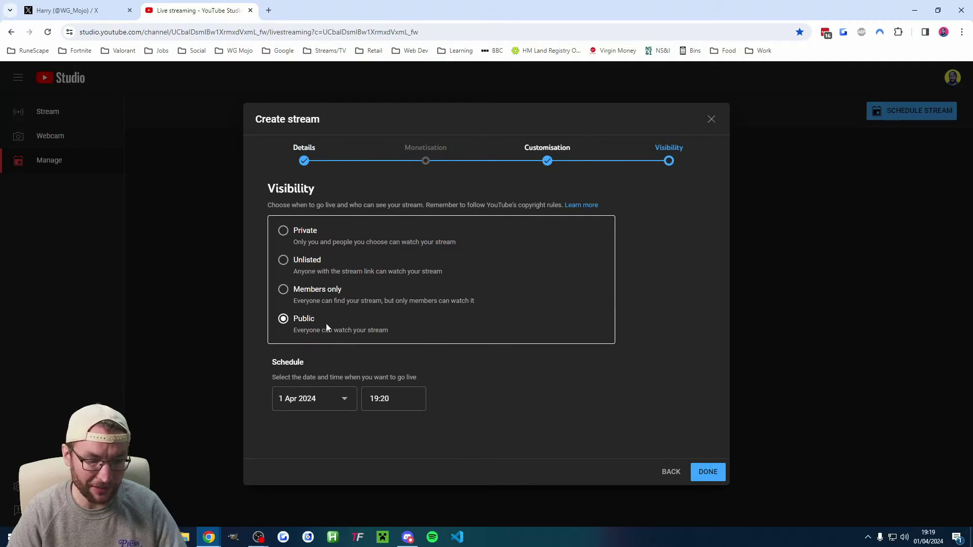
{"action": "left_click", "coordinate": [291, 262]}
{"action": "left_click", "coordinate": [706, 471]}
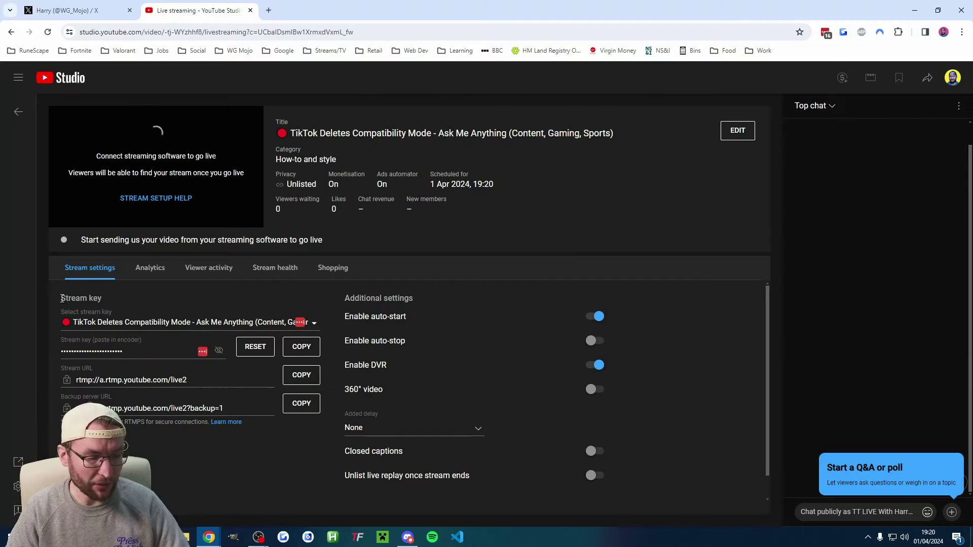
Look over the stream key list on the stream page, leaving it unchanged
{"action": "left_click_drag", "start_coordinate": [61, 299], "coordinate": [102, 300]}
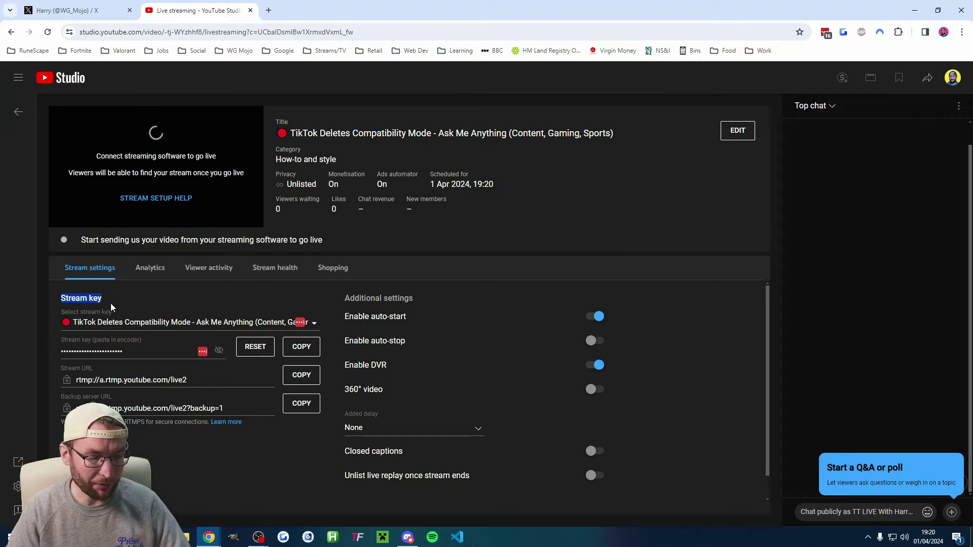
{"action": "left_click", "coordinate": [105, 304]}
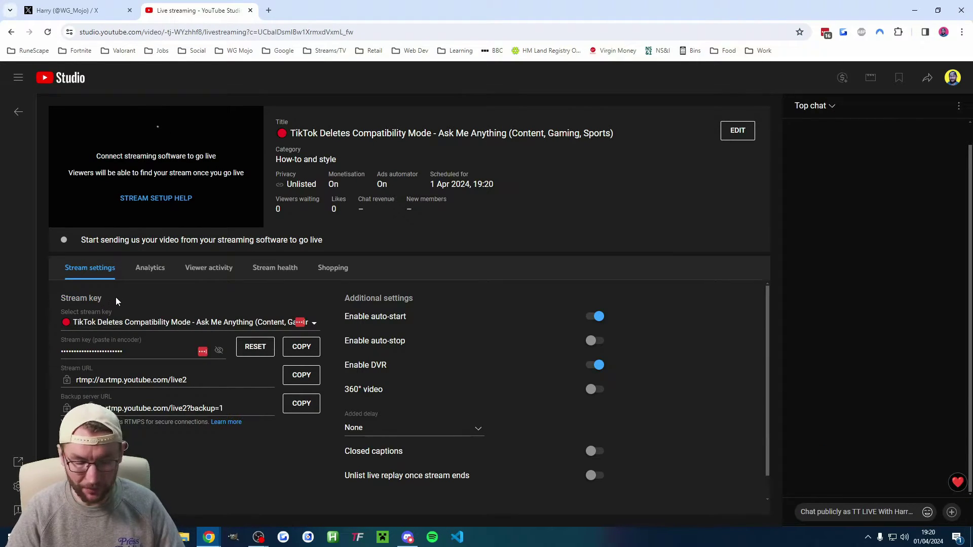
{"action": "left_click", "coordinate": [151, 324]}
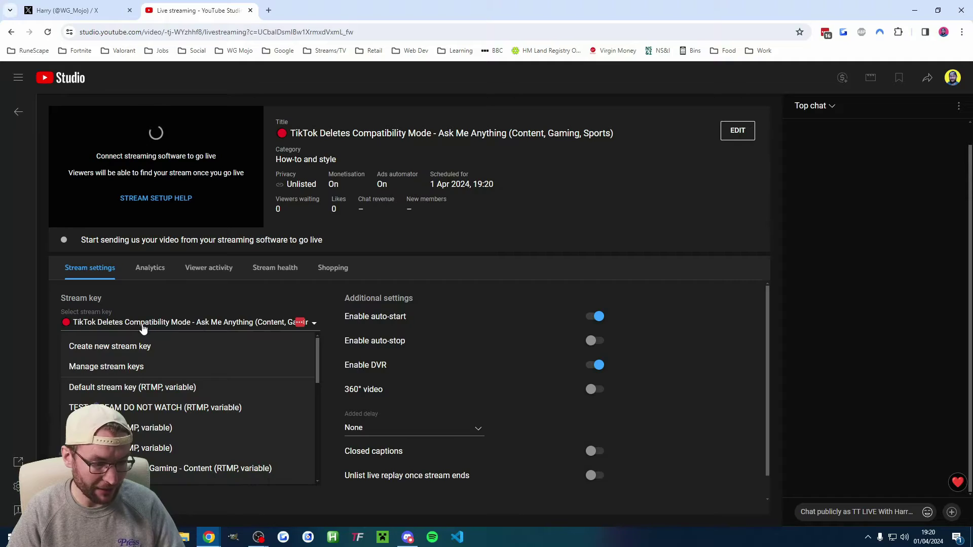
{"action": "left_click", "coordinate": [186, 306]}
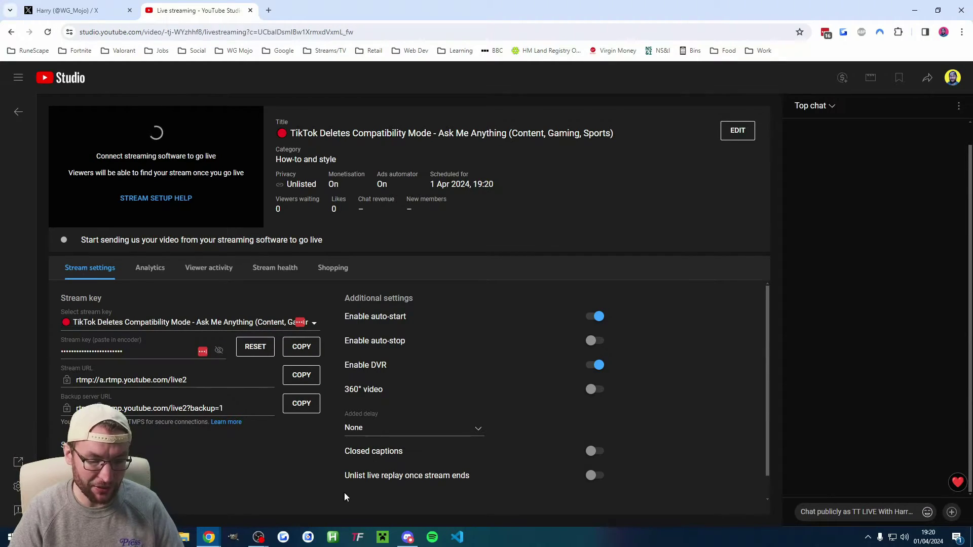
Add a third vertical stream destination named YouTube, then remove it unfinished
{"action": "mouse_move", "coordinate": [256, 538]}
{"action": "left_click", "coordinate": [307, 473]}
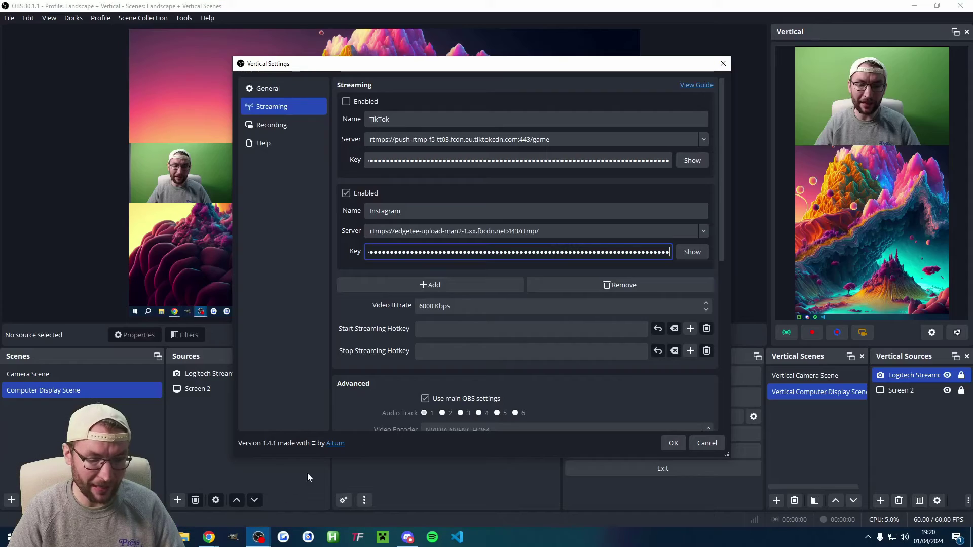
{"action": "left_click", "coordinate": [455, 283]}
{"action": "left_click", "coordinate": [386, 304]}
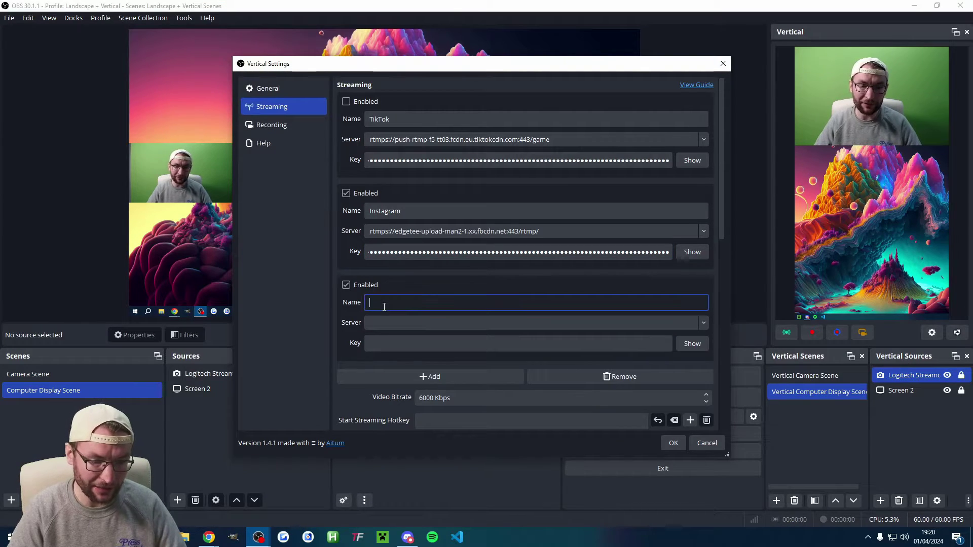
{"action": "type", "text": "YouTube"}
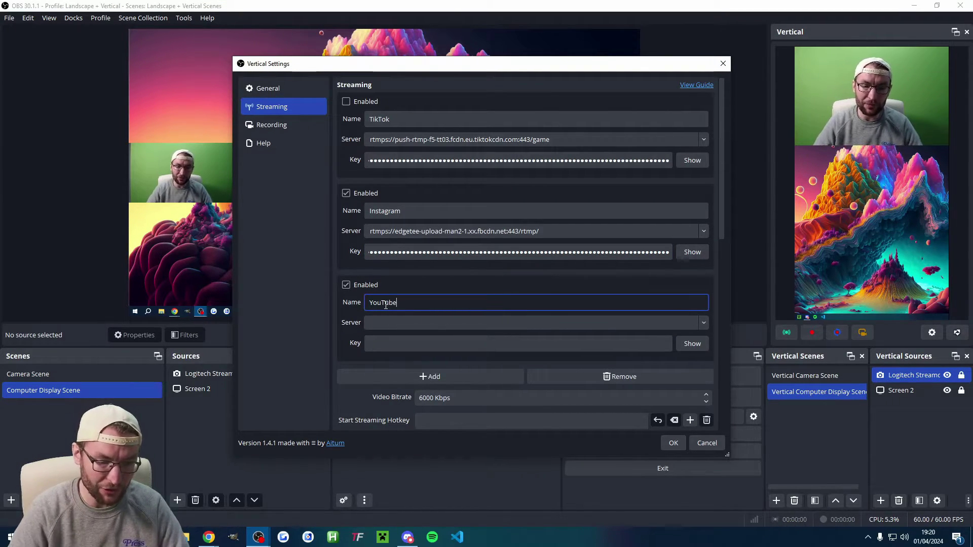
{"action": "left_click", "coordinate": [388, 322]}
{"action": "left_click", "coordinate": [387, 342]}
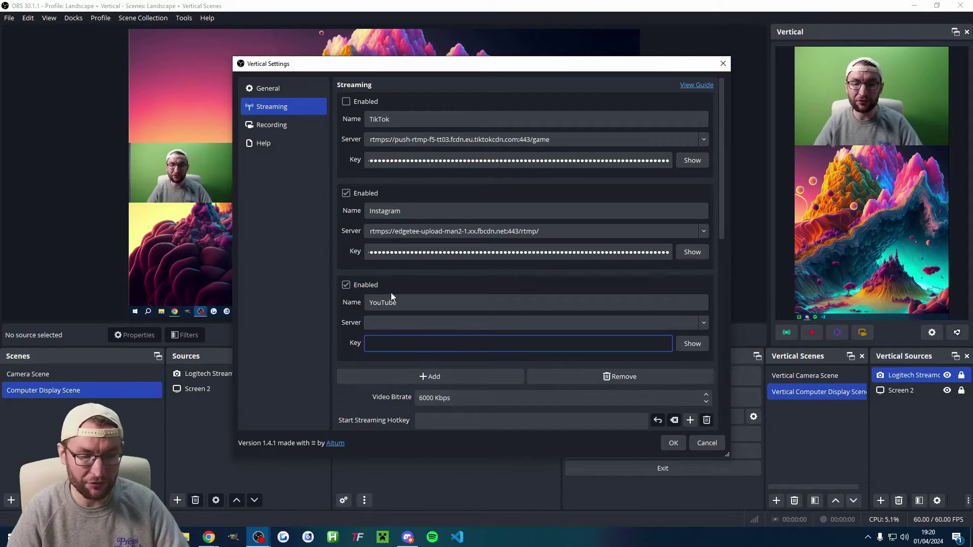
{"action": "left_click", "coordinate": [345, 285]}
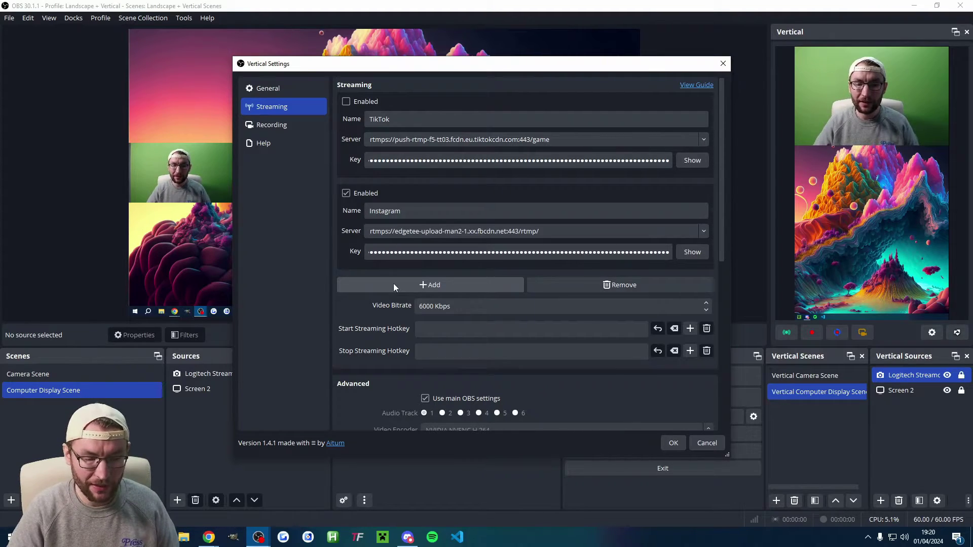
Check the vertical video bitrate value and scroll through the vertical settings
{"action": "left_click", "coordinate": [421, 307]}
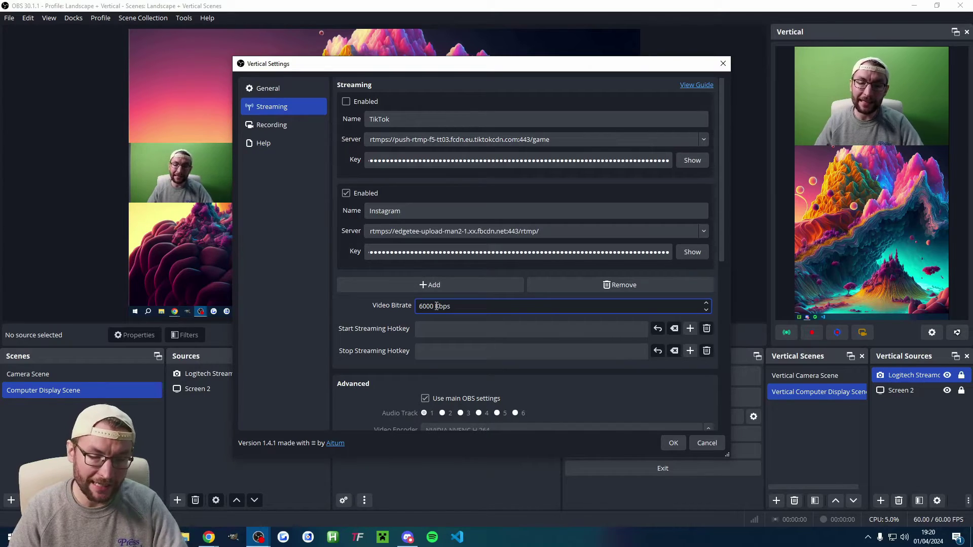
{"action": "scroll", "coordinate": [358, 304], "scroll_direction": "down", "scroll_amount": 8}
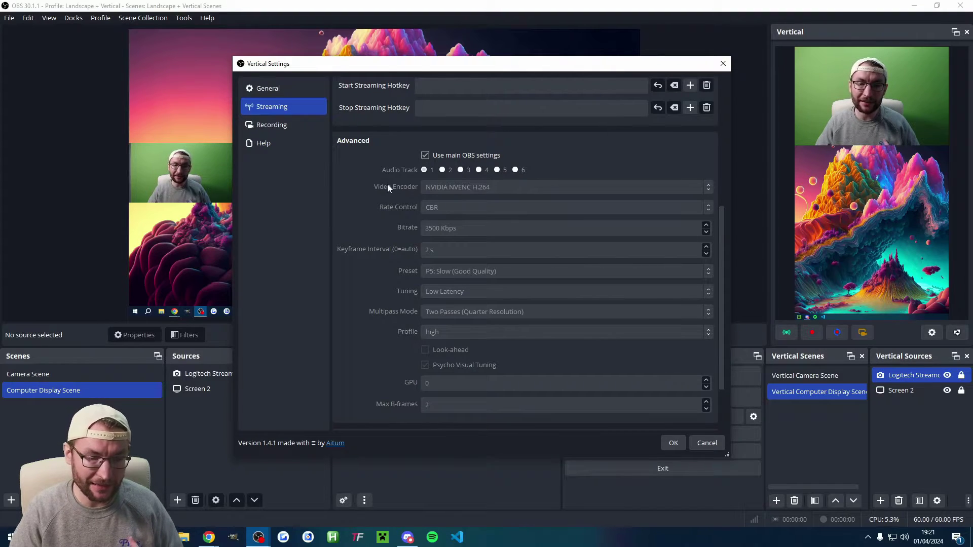
{"action": "scroll", "coordinate": [455, 148], "scroll_direction": "down", "scroll_amount": 3}
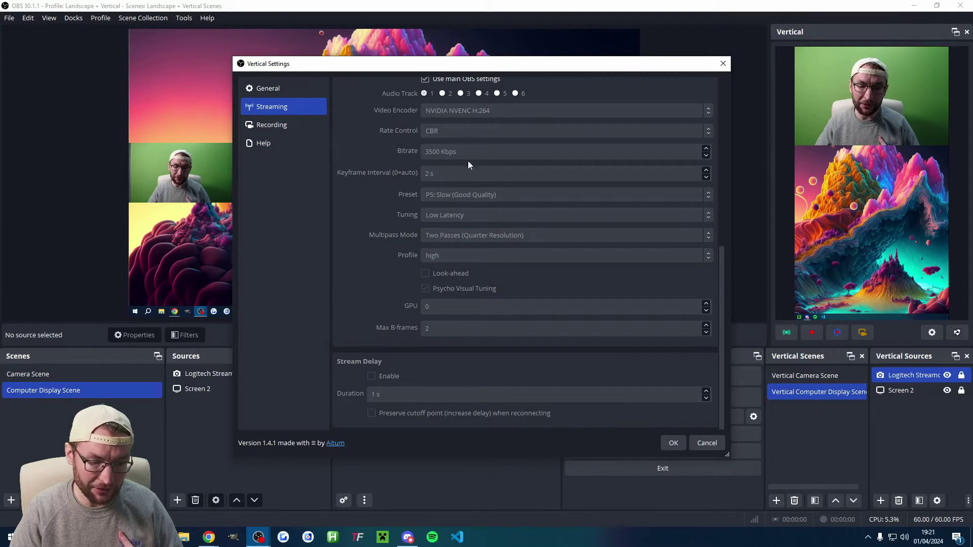
{"action": "scroll", "coordinate": [492, 258], "scroll_direction": "up", "scroll_amount": 12}
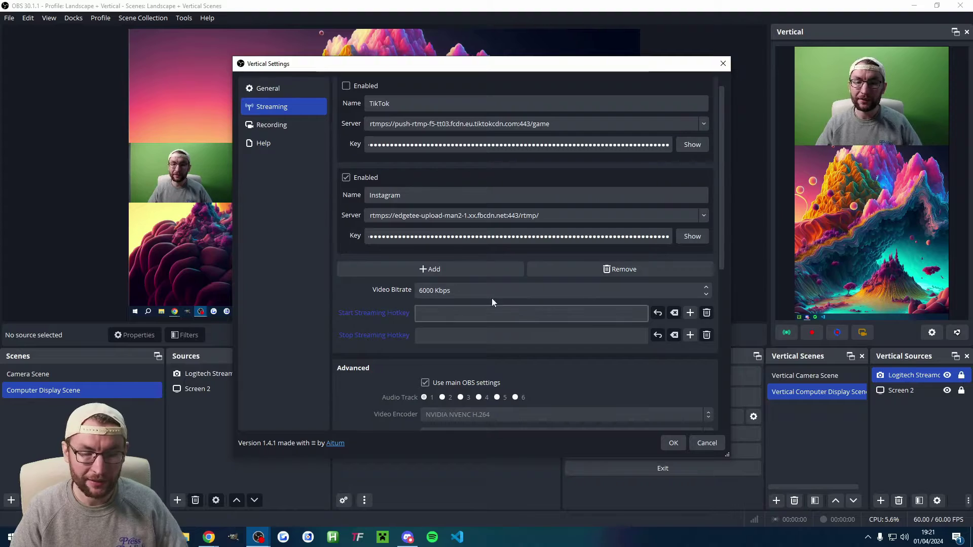
{"action": "scroll", "coordinate": [492, 299], "scroll_direction": "up", "scroll_amount": 1}
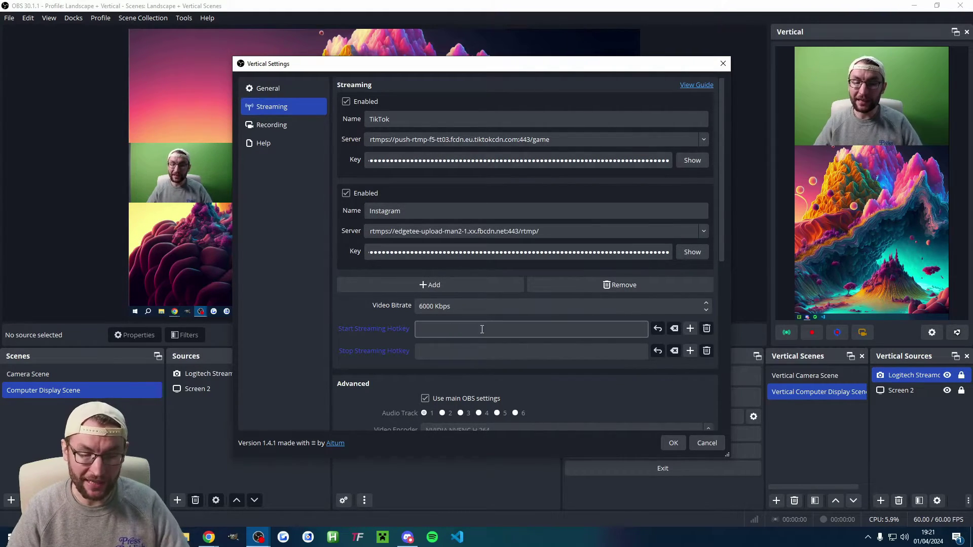
{"action": "left_click", "coordinate": [673, 444]}
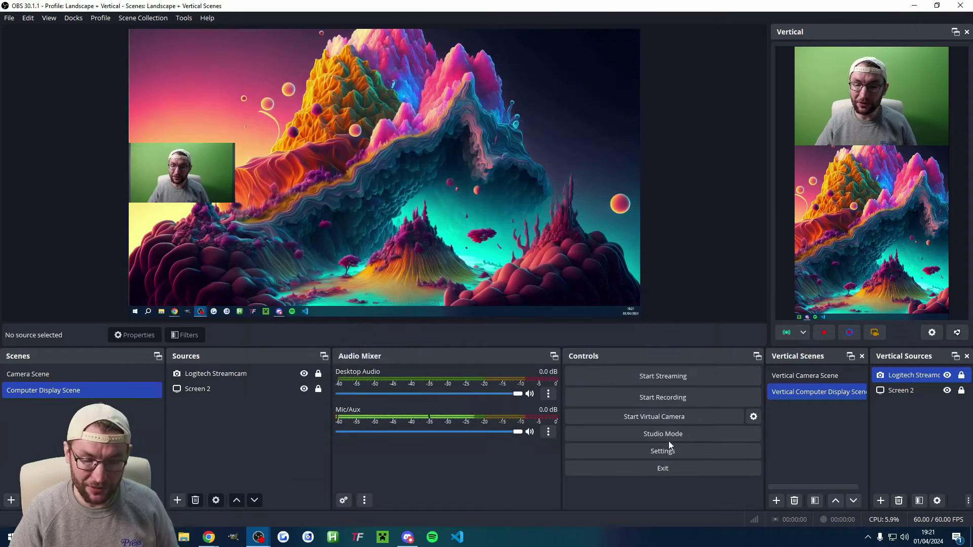
{"action": "left_click", "coordinate": [804, 333]}
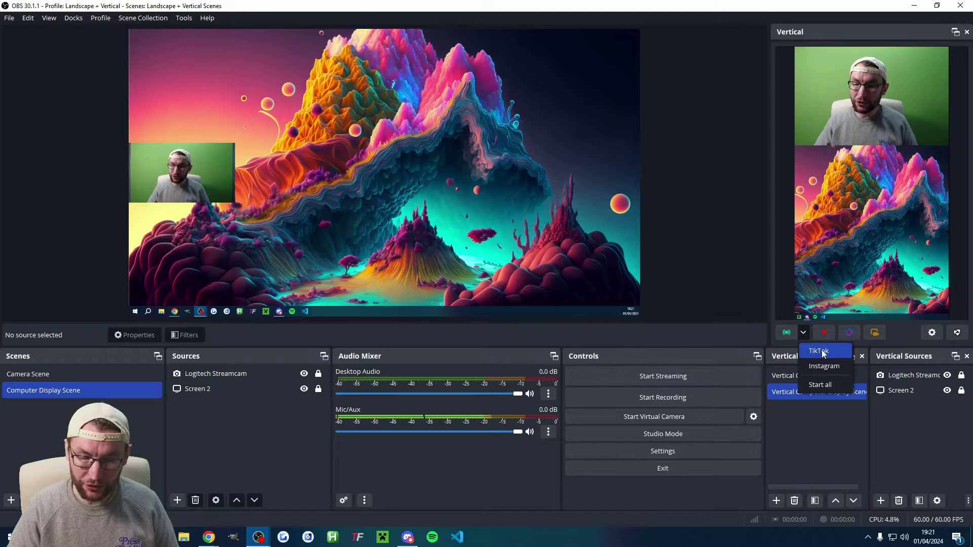
{"action": "left_click", "coordinate": [775, 300]}
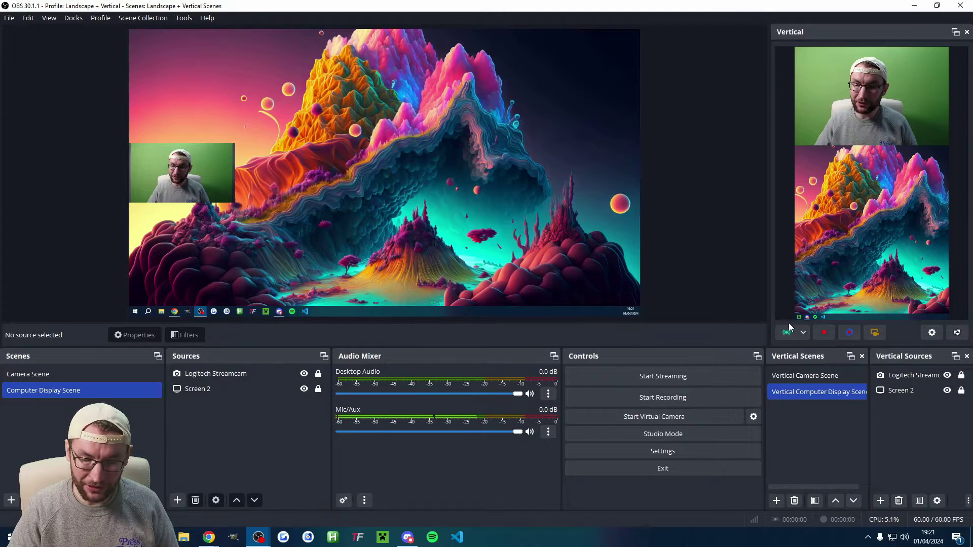
{"action": "left_click", "coordinate": [803, 333]}
{"action": "left_click", "coordinate": [774, 345]}
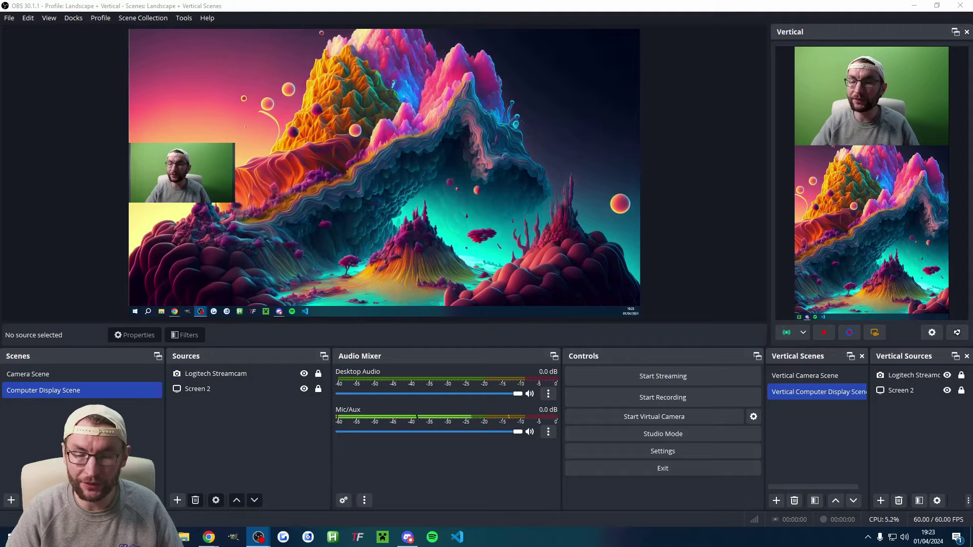
Keep the virtual camera output set to Vertical, close Vertical Settings, and start the vertical virtual camera
{"action": "left_click", "coordinate": [932, 333]}
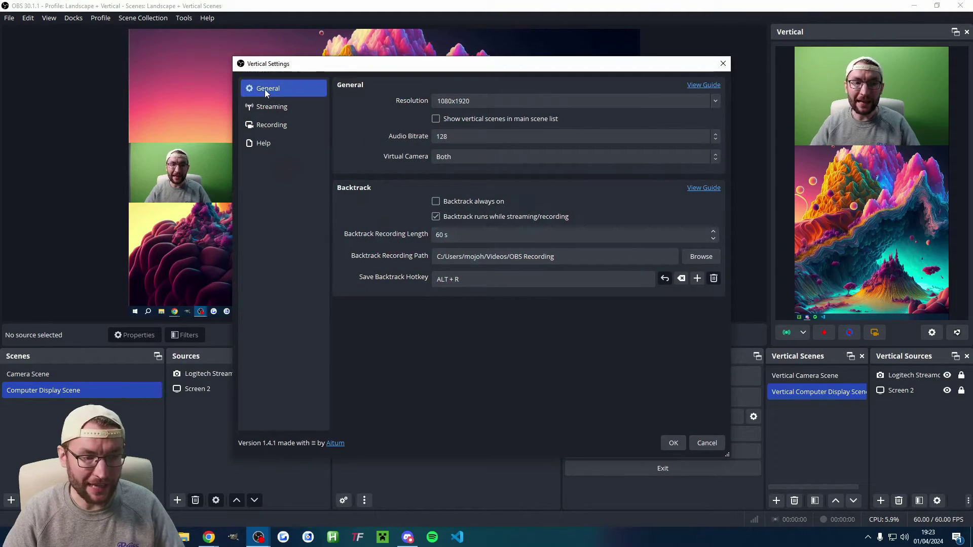
{"action": "left_click", "coordinate": [443, 157]}
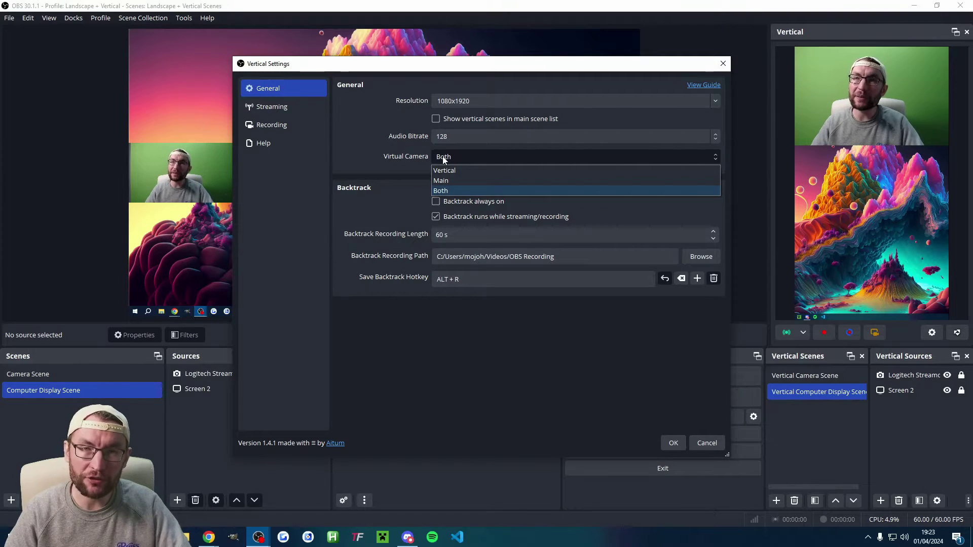
{"action": "left_click", "coordinate": [448, 170]}
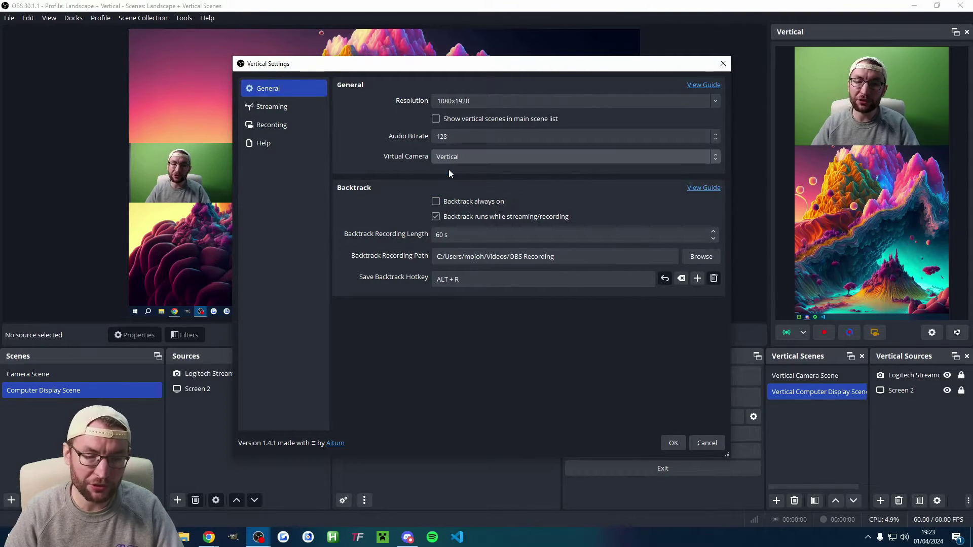
{"action": "left_click", "coordinate": [450, 160]}
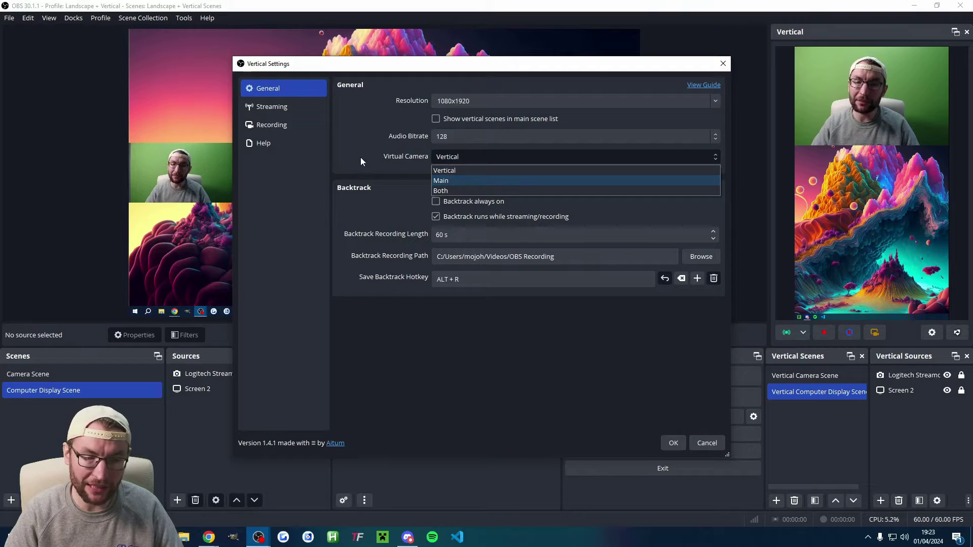
{"action": "left_click", "coordinate": [360, 161]}
{"action": "left_click", "coordinate": [437, 157]}
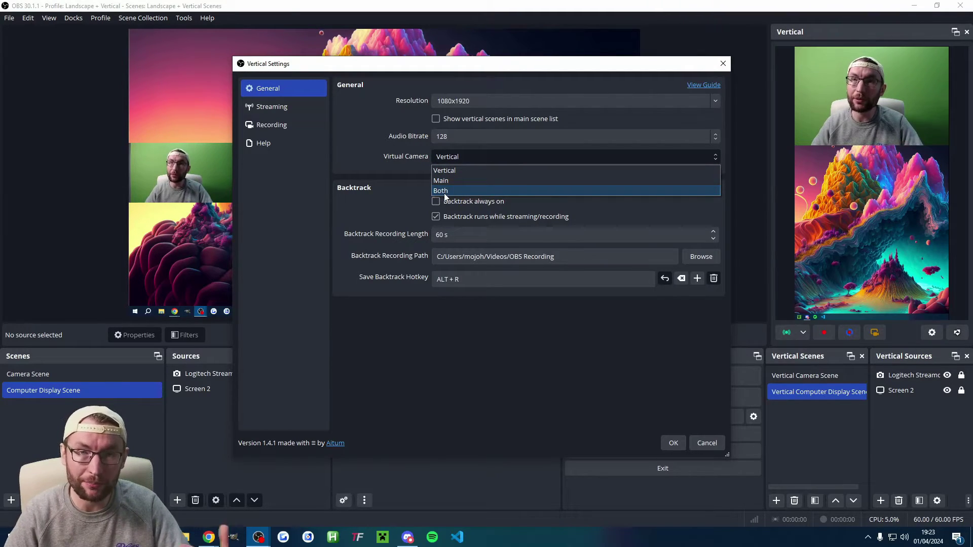
{"action": "left_click", "coordinate": [378, 155]}
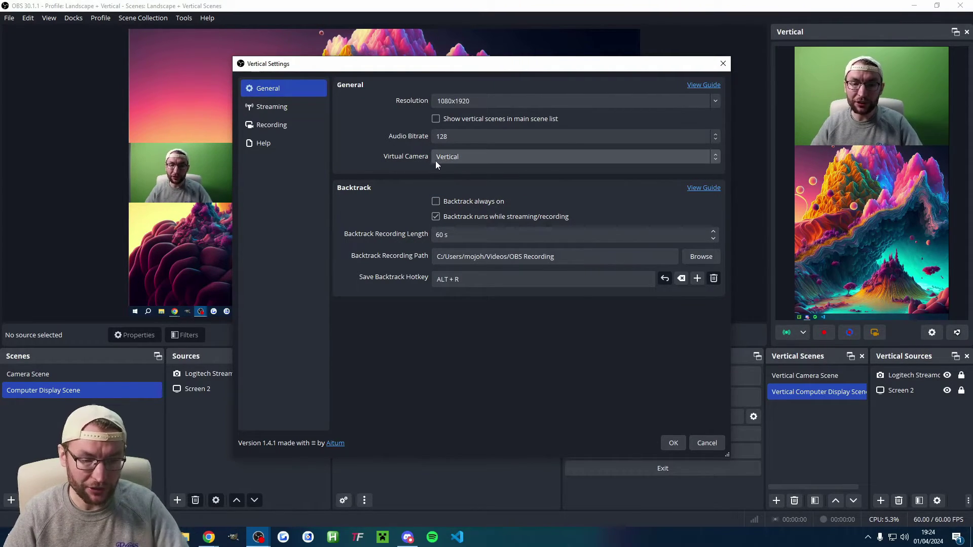
{"action": "key", "text": "Return"}
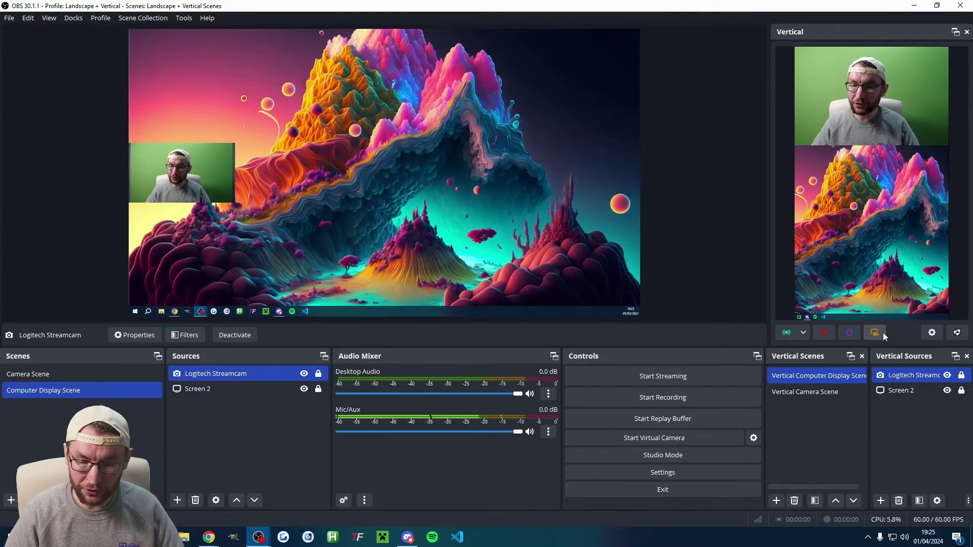
{"action": "left_click", "coordinate": [876, 333]}
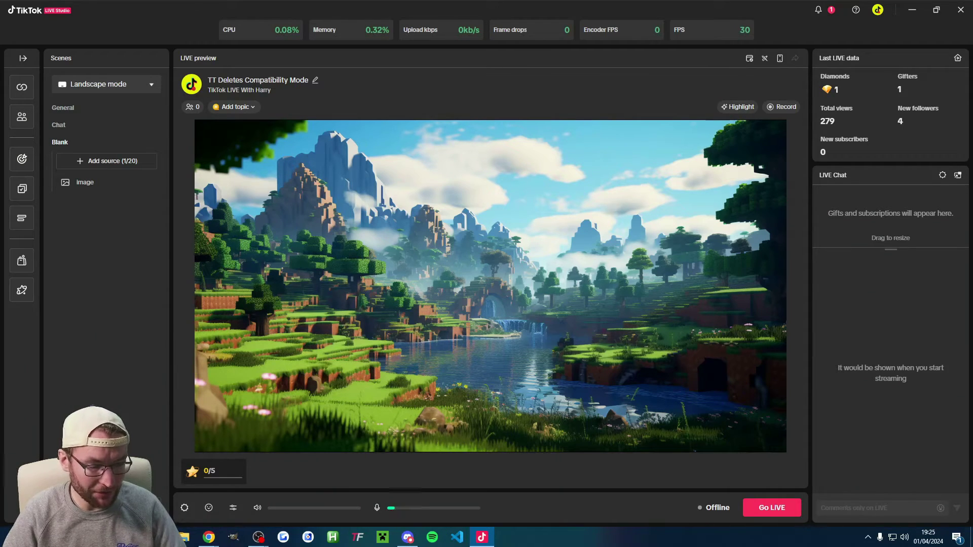
Create a new scene with the Blank layout
{"action": "left_click", "coordinate": [159, 58]}
{"action": "left_click", "coordinate": [327, 335]}
{"action": "left_click", "coordinate": [455, 376]}
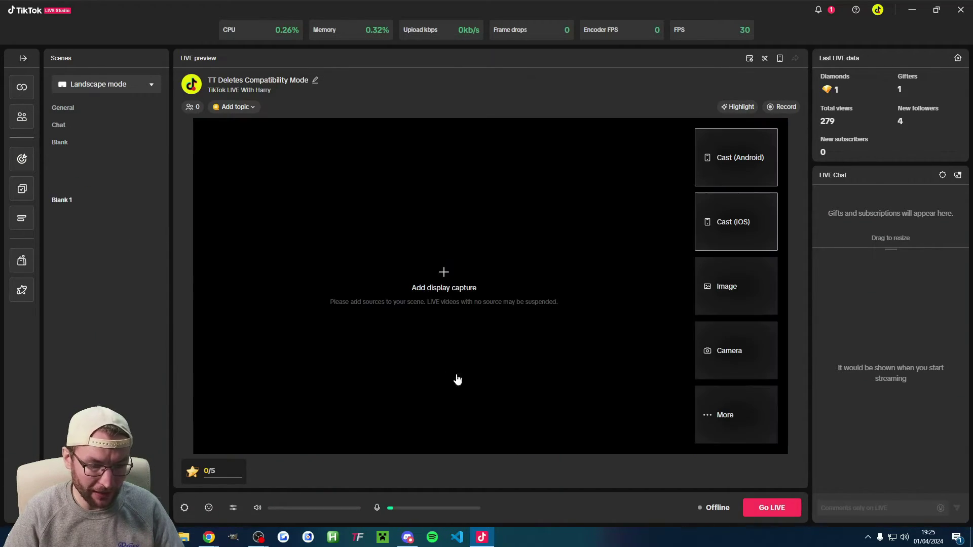
Add a Camera source using OBS Virtual Camera to the blank scene
{"action": "left_click", "coordinate": [113, 179]}
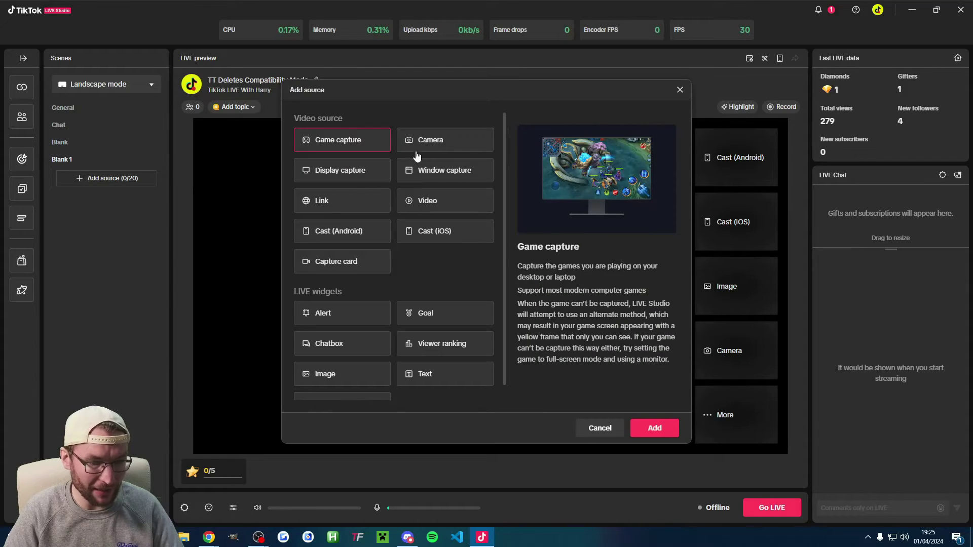
{"action": "left_click", "coordinate": [444, 145]}
{"action": "left_click", "coordinate": [654, 428]}
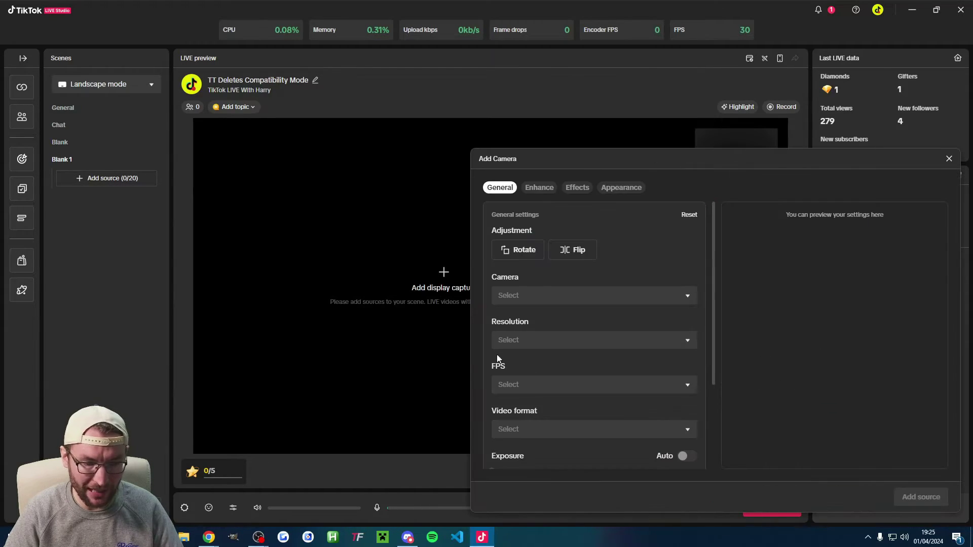
{"action": "left_click", "coordinate": [561, 297]}
{"action": "scroll", "coordinate": [560, 402], "scroll_direction": "down", "scroll_amount": 2}
{"action": "left_click", "coordinate": [537, 438]}
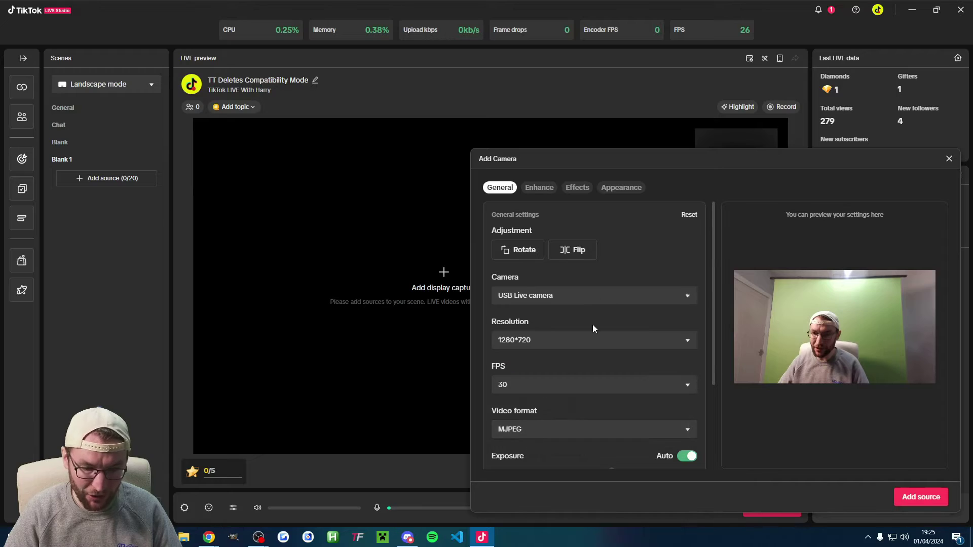
{"action": "left_click_drag", "start_coordinate": [676, 160], "coordinate": [451, 70]}
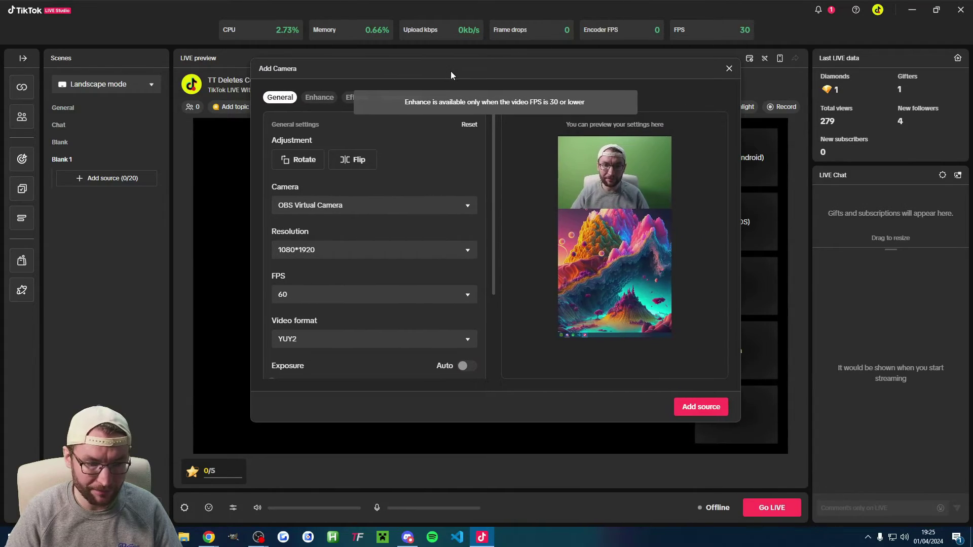
{"action": "scroll", "coordinate": [305, 220], "scroll_direction": "down", "scroll_amount": 1}
{"action": "scroll", "coordinate": [306, 225], "scroll_direction": "down", "scroll_amount": 3}
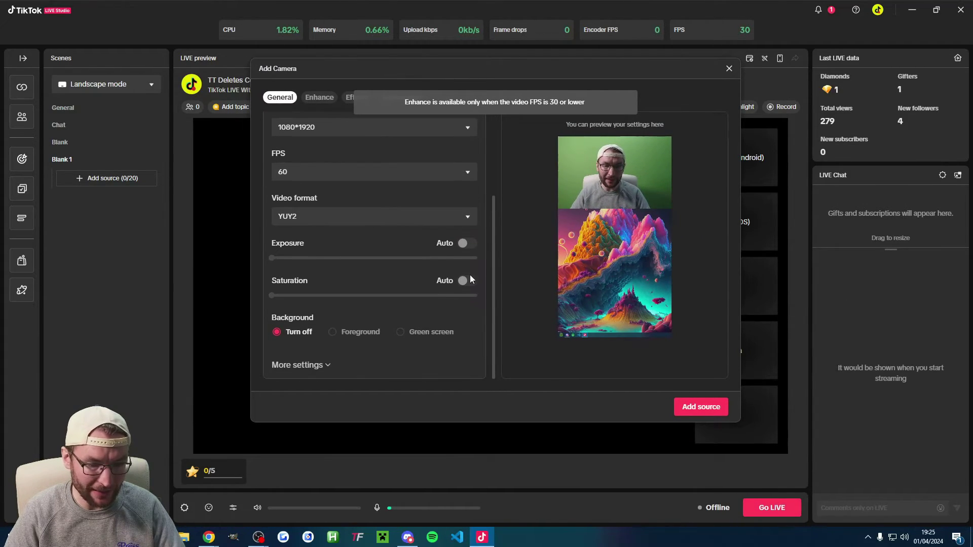
{"action": "left_click", "coordinate": [701, 407]}
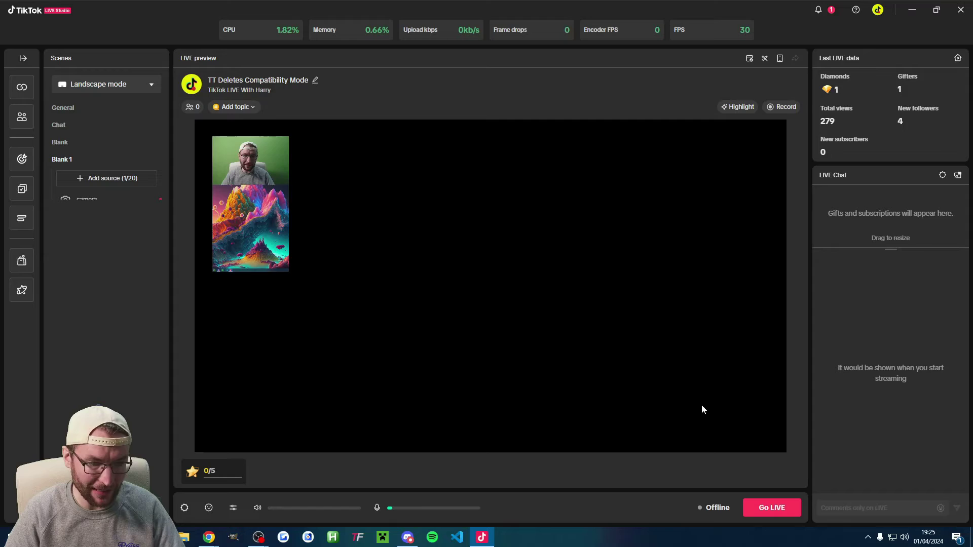
Switch the scene to Portrait mode and stretch the camera image to fill the screen
{"action": "left_click", "coordinate": [132, 89]}
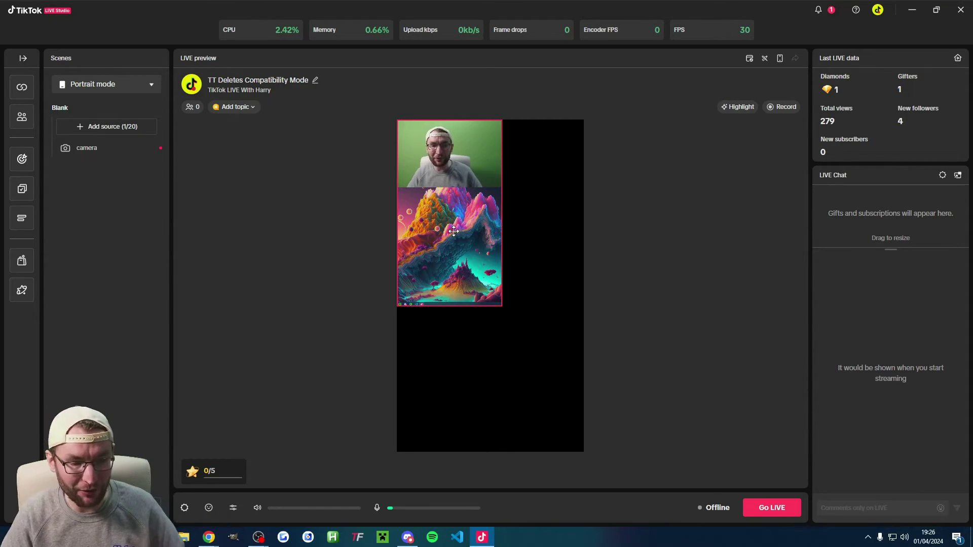
{"action": "left_click", "coordinate": [145, 87]}
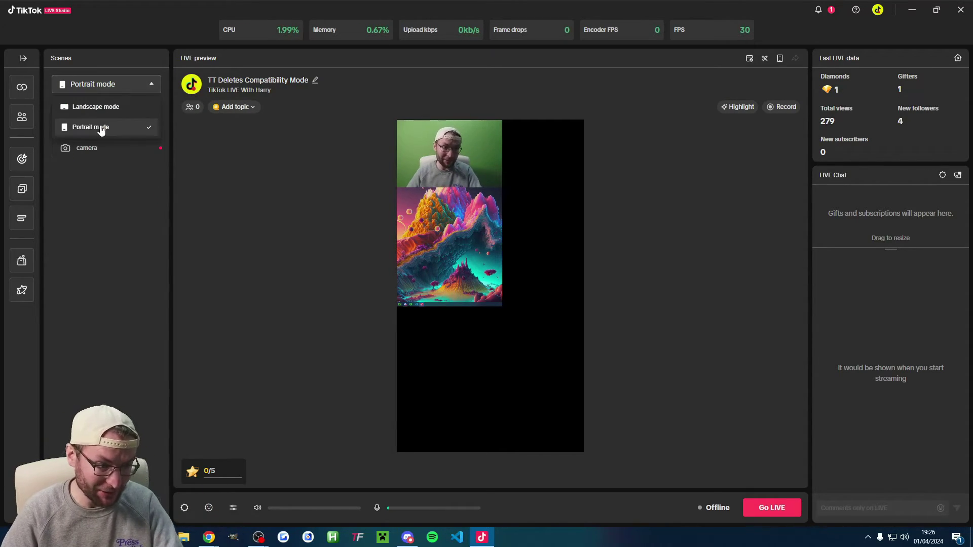
{"action": "left_click", "coordinate": [139, 274]}
{"action": "left_click", "coordinate": [439, 229]}
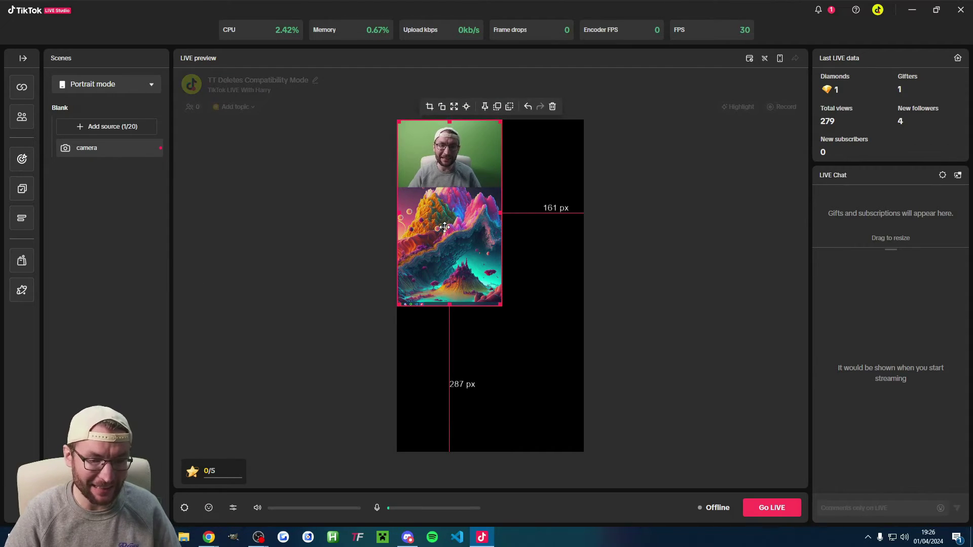
{"action": "left_click", "coordinate": [439, 158]}
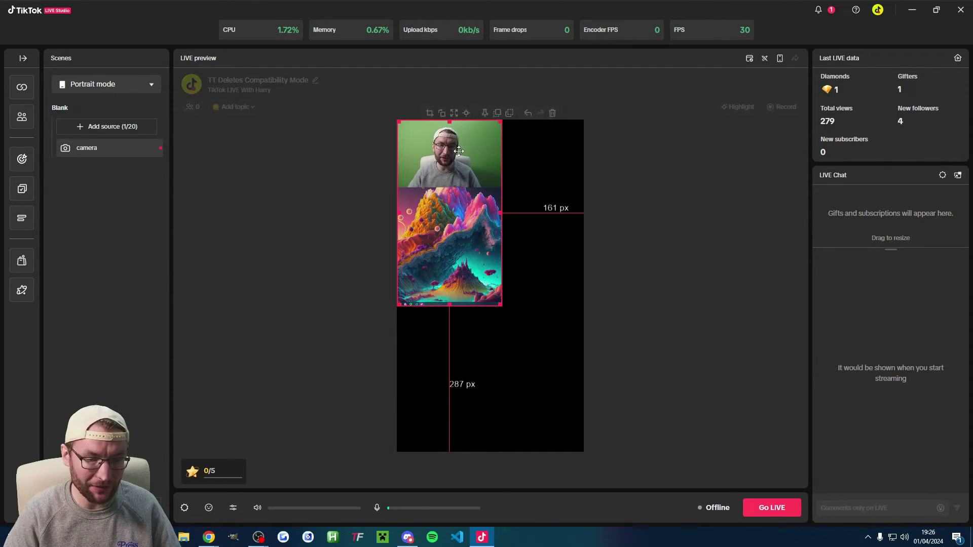
{"action": "left_click", "coordinate": [454, 108]}
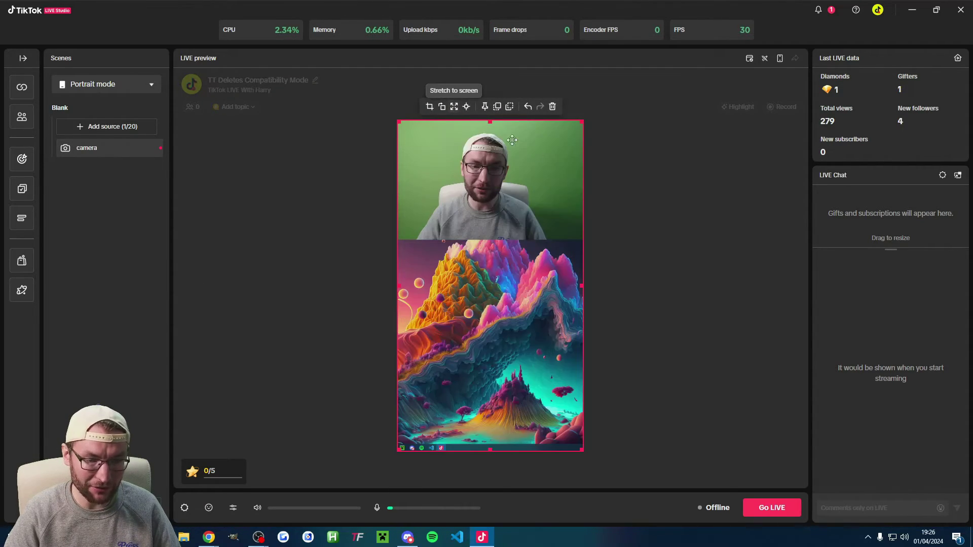
{"action": "left_click", "coordinate": [667, 220]}
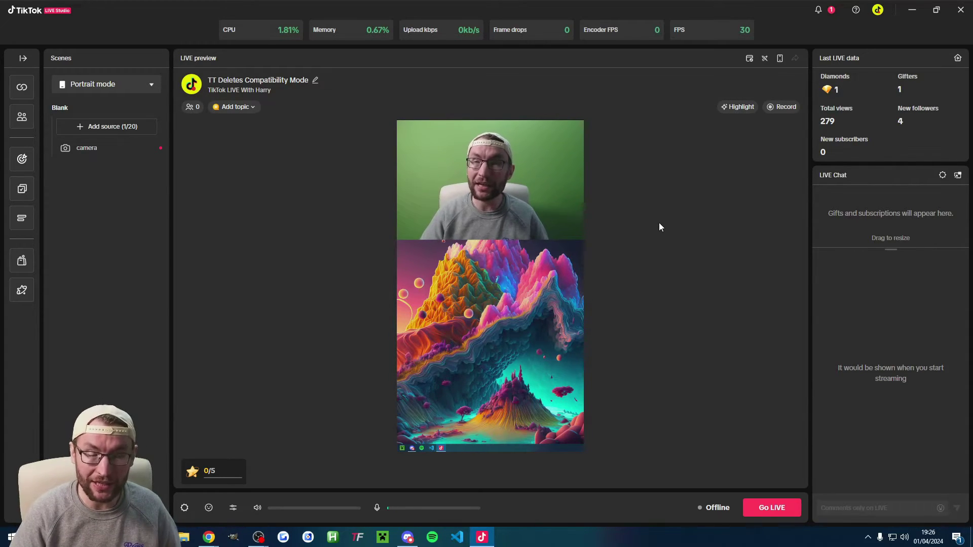
Open the microphone and audio settings from the bottom toolbar
{"action": "left_click", "coordinate": [232, 508]}
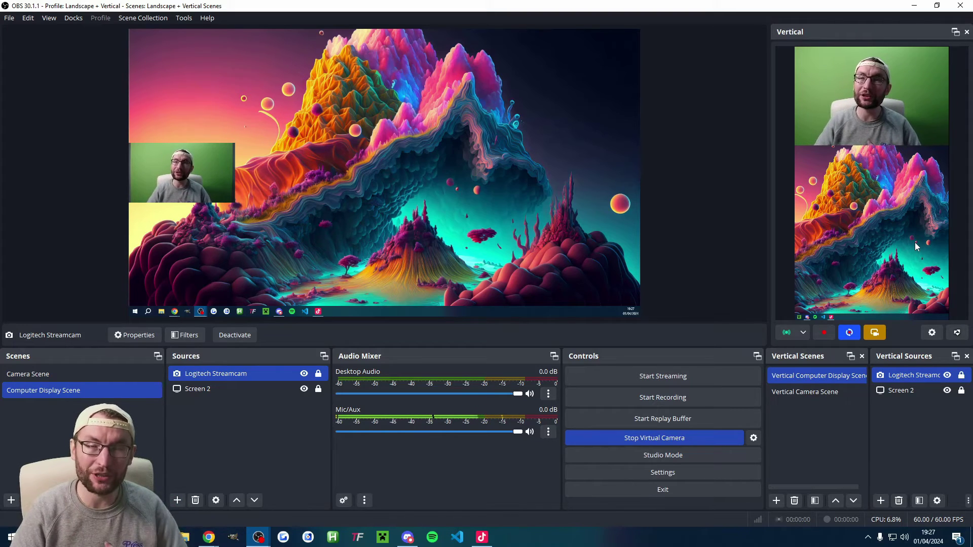
{"action": "left_click", "coordinate": [931, 333]}
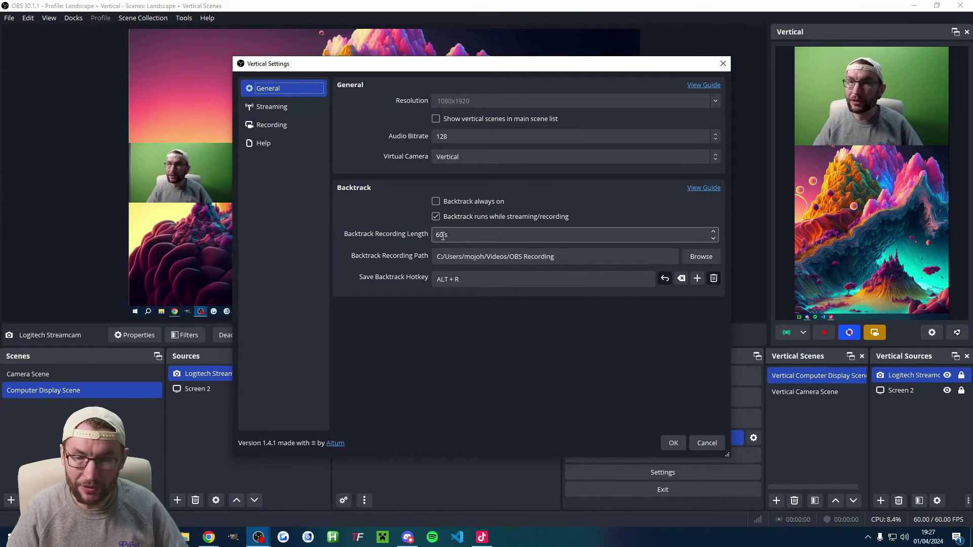
{"action": "left_click", "coordinate": [533, 259]}
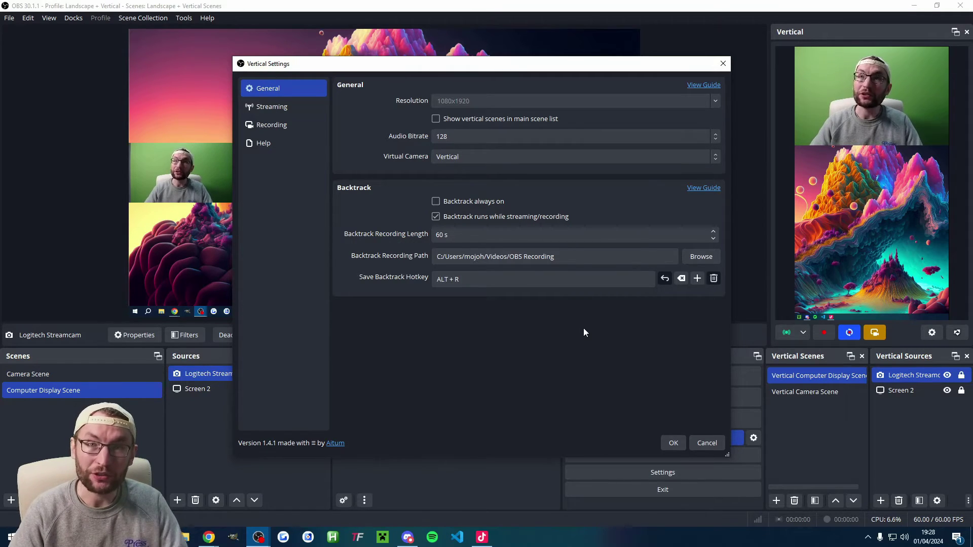
{"action": "left_click", "coordinate": [673, 443]}
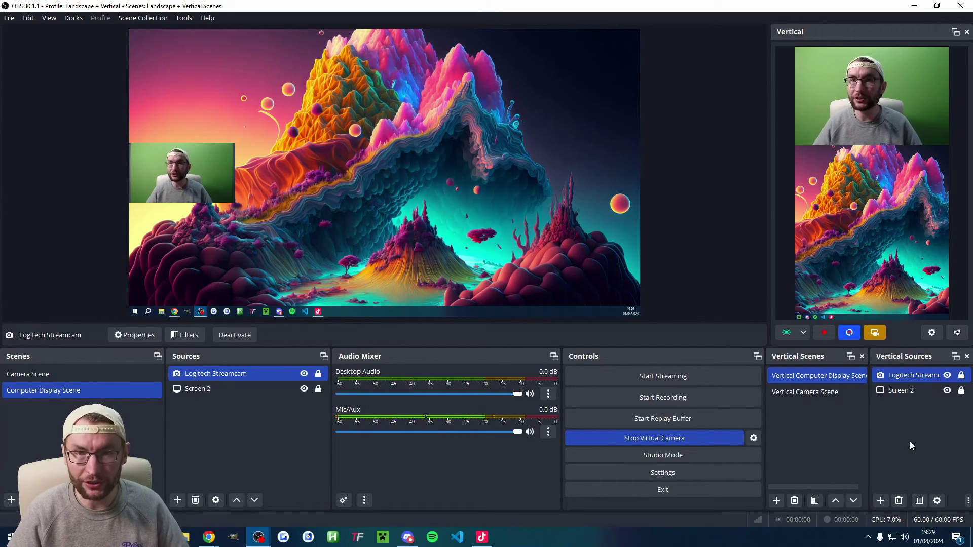
Check the Vertical Settings Recording page, including the 6000 Kbps video bitrate, then close it
{"action": "left_click", "coordinate": [932, 333]}
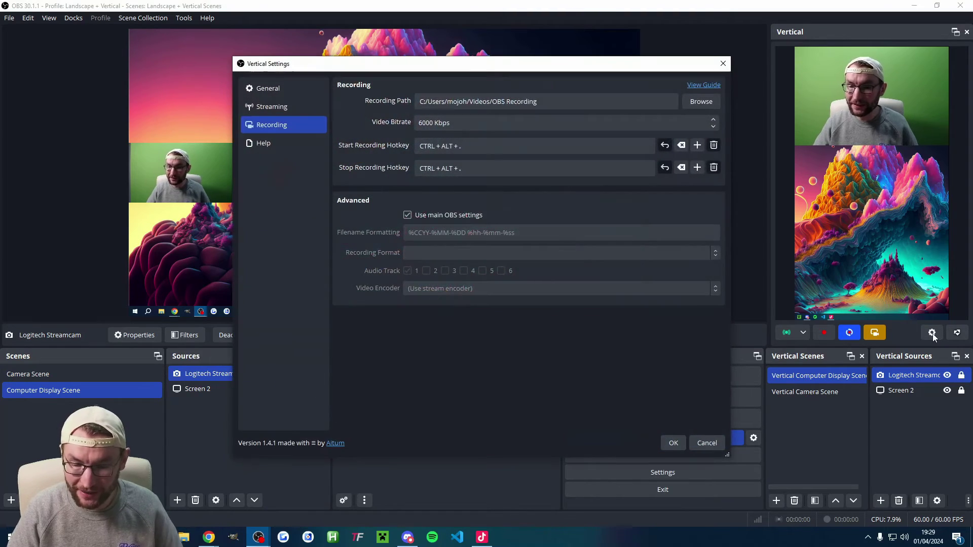
{"action": "left_click", "coordinate": [272, 123]}
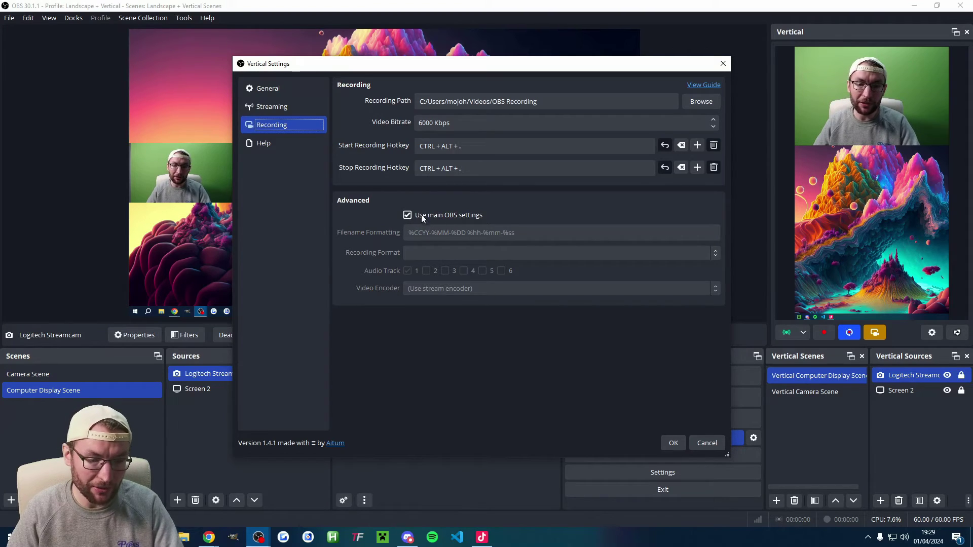
{"action": "left_click", "coordinate": [424, 123]}
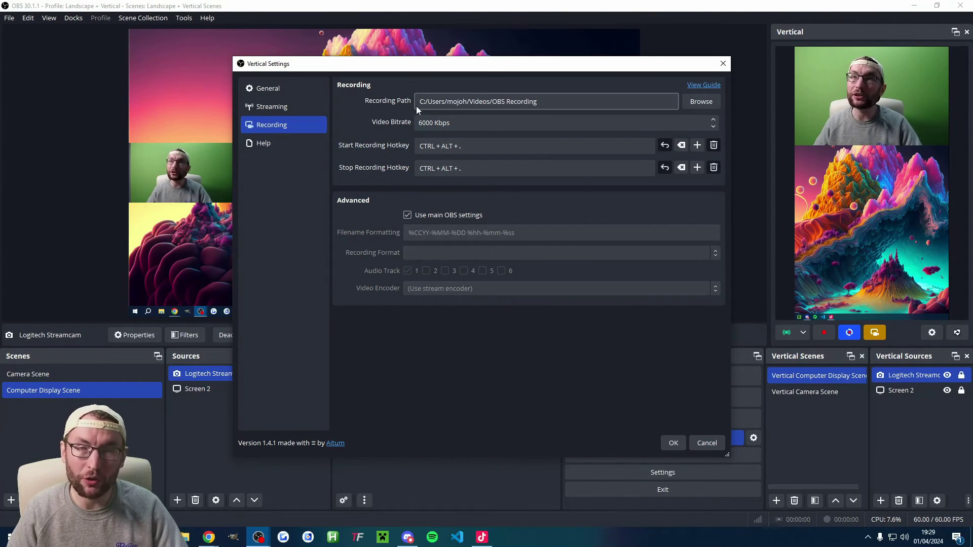
{"action": "left_click", "coordinate": [723, 63]}
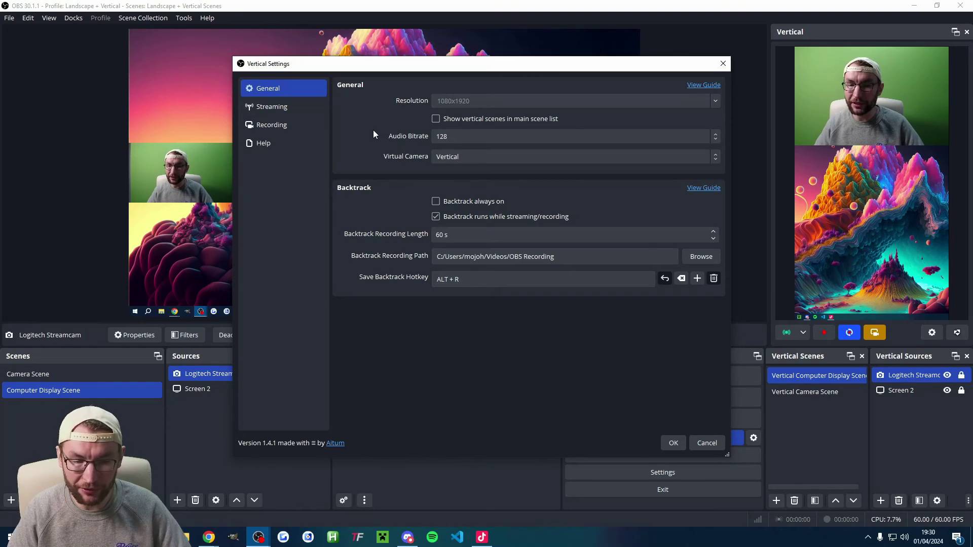
Open the Vertical Settings Help page with Troubleshooter, Vertical Guides and Aitum Discord links
{"action": "key", "text": "End"}
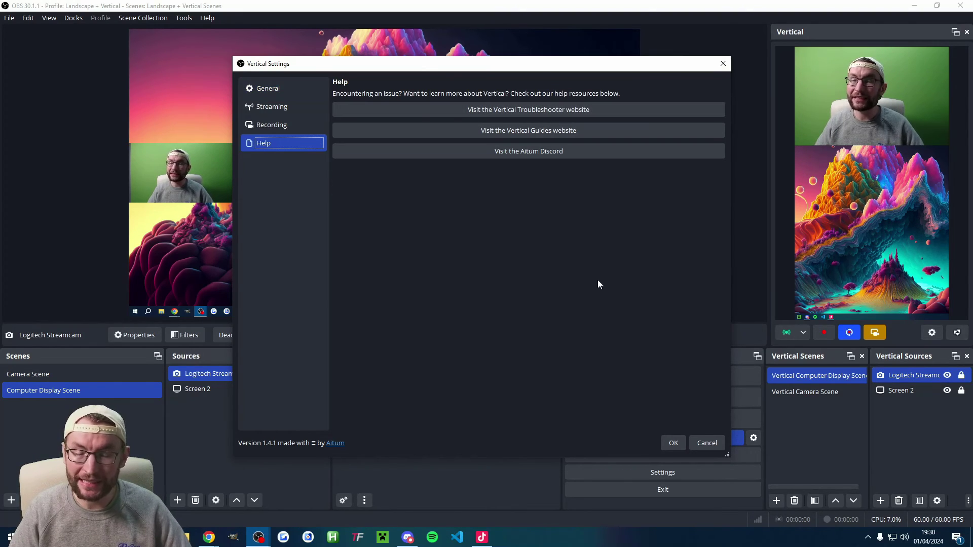